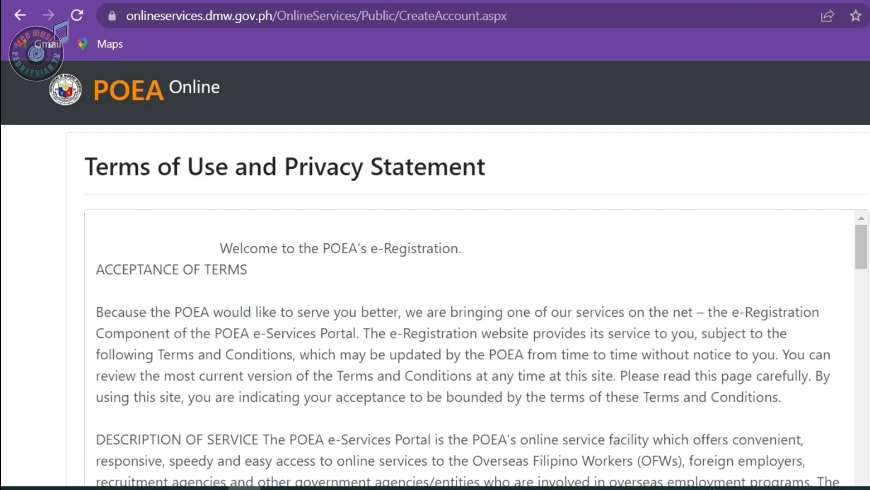
Step: Read through the POEA Terms of Use and accept them
{"action": "scroll", "coordinate": [476, 348], "scroll_direction": "down", "scroll_amount": 10}
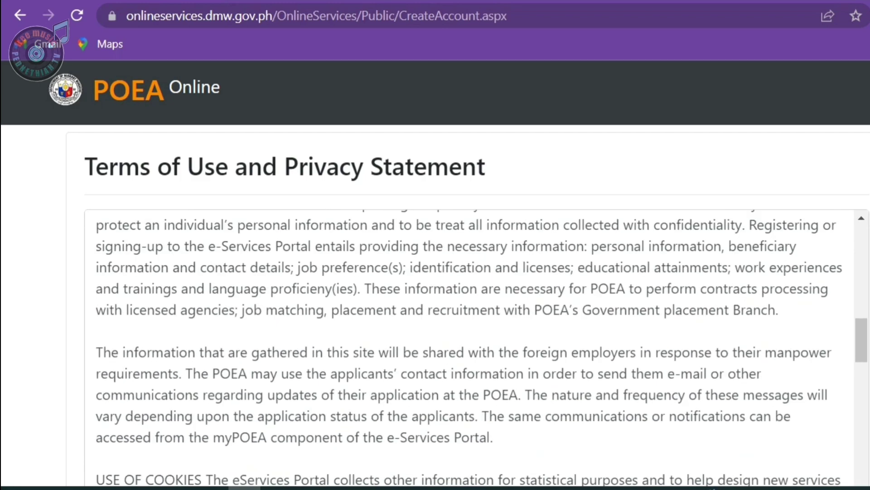
{"action": "scroll", "coordinate": [476, 348], "scroll_direction": "down", "scroll_amount": 15}
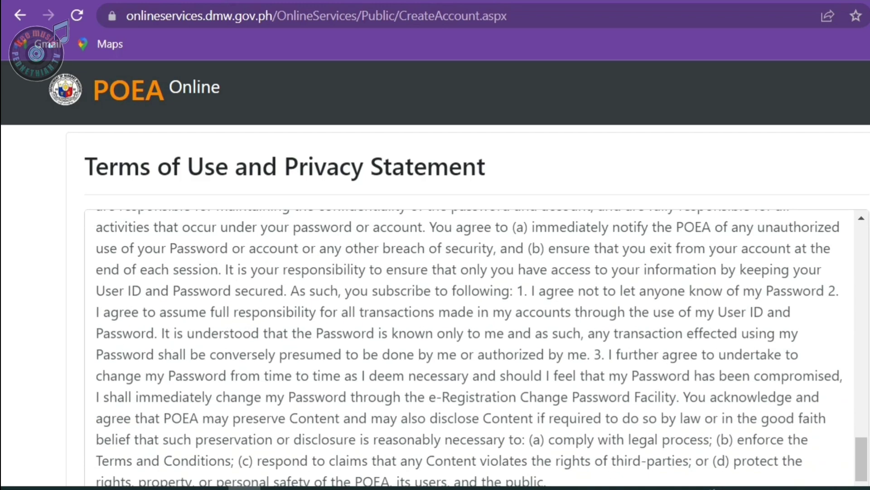
{"action": "scroll", "coordinate": [476, 348], "scroll_direction": "down", "scroll_amount": 3}
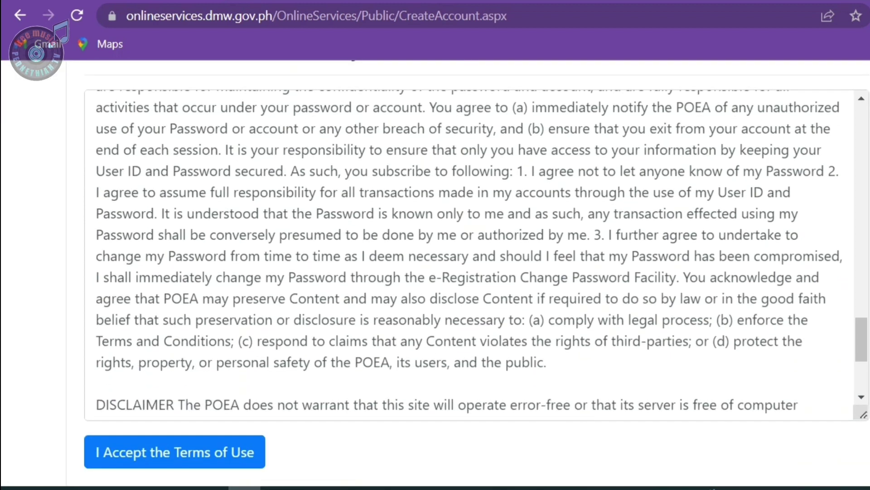
{"action": "left_click", "coordinate": [175, 451]}
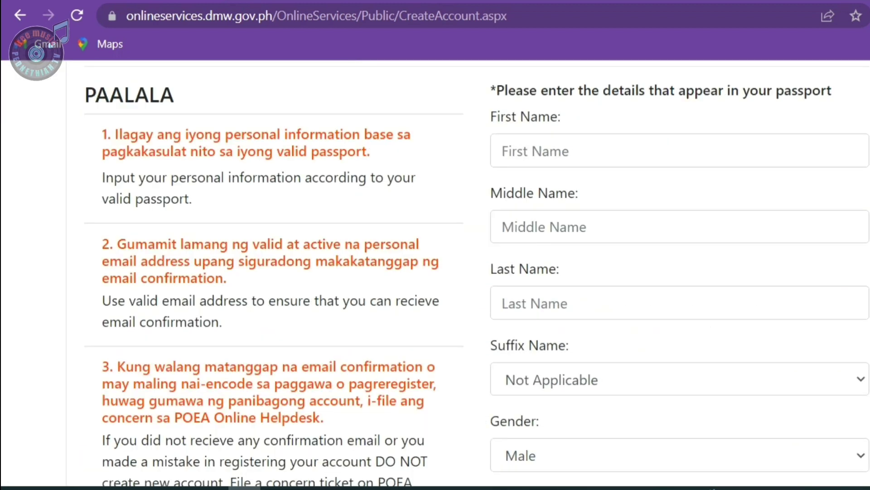
Step: Enter the passport first, middle and last names, leaving the suffix out of the first name
{"action": "left_click", "coordinate": [590, 151]}
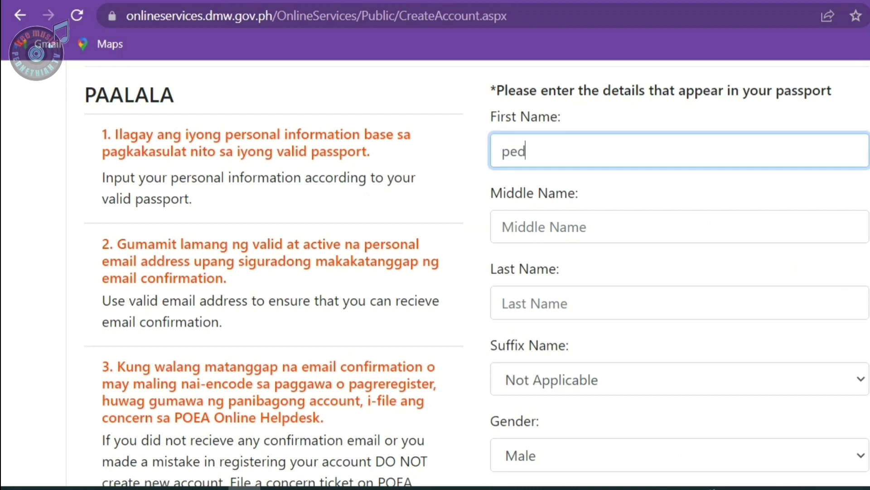
{"action": "key", "text": "Tab"}
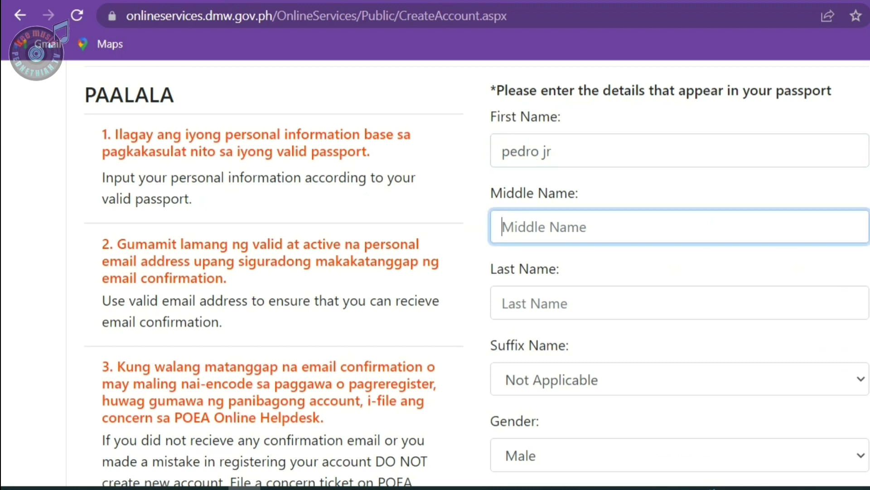
{"action": "left_click", "coordinate": [551, 151]}
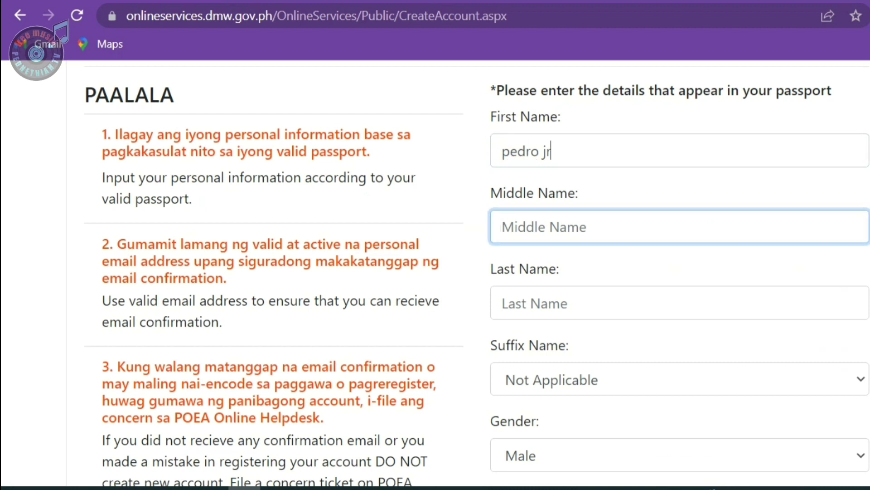
{"action": "type", "text": "."}
{"action": "key", "text": "Tab"}
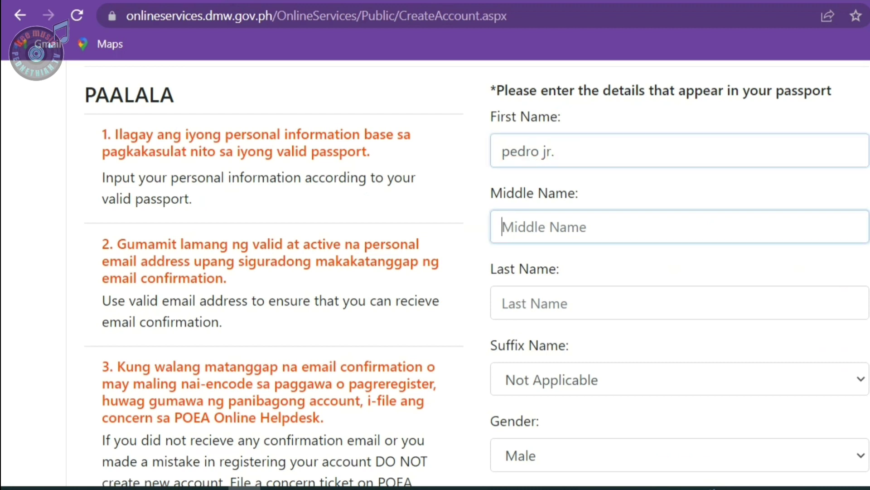
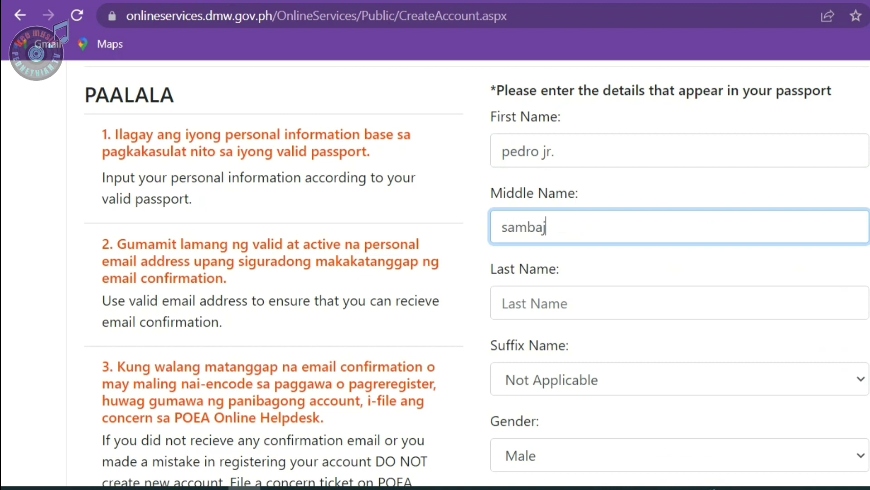
{"action": "key", "text": "Tab"}
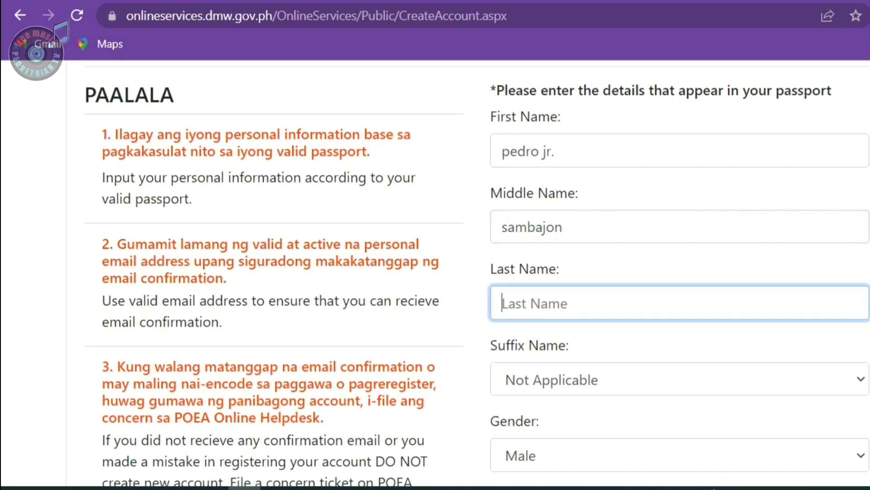
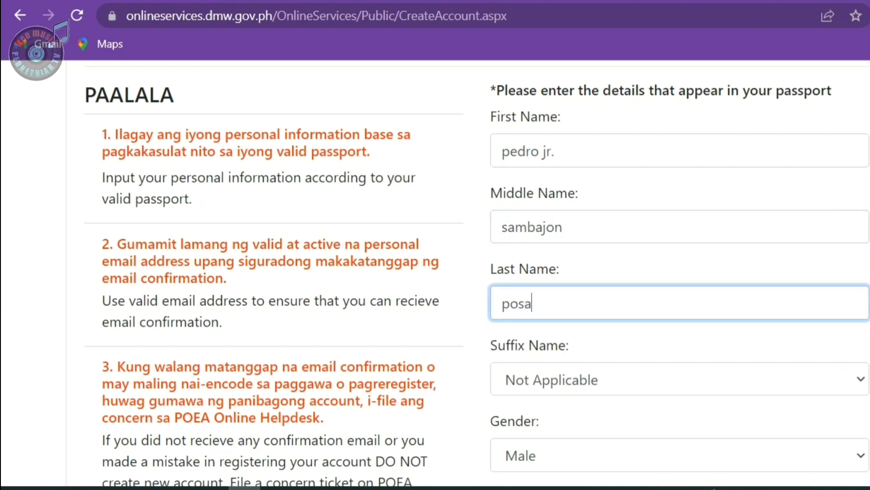
{"action": "left_click", "coordinate": [554, 151]}
{"action": "key", "text": "BackSpace"}
{"action": "key", "text": "BackSpace"}
{"action": "key", "text": "BackSpace"}
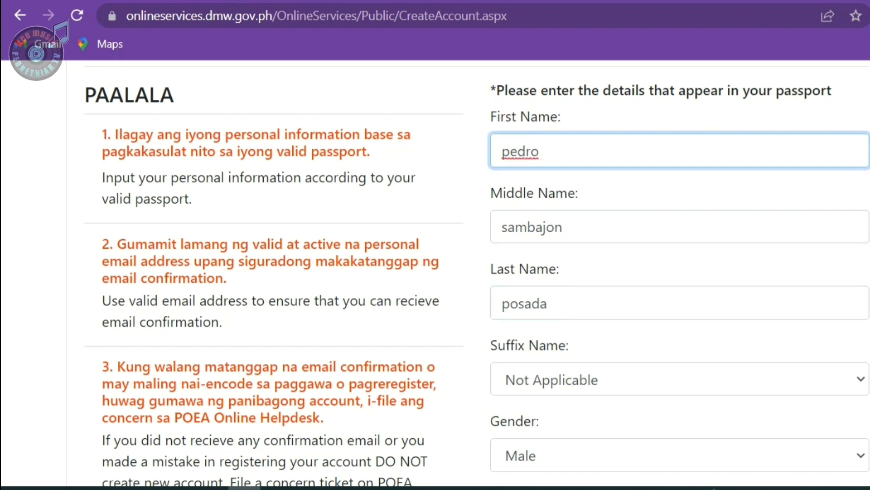
Step: Choose Jr. as the suffix name and enter the account e-mail address
{"action": "left_click", "coordinate": [680, 379]}
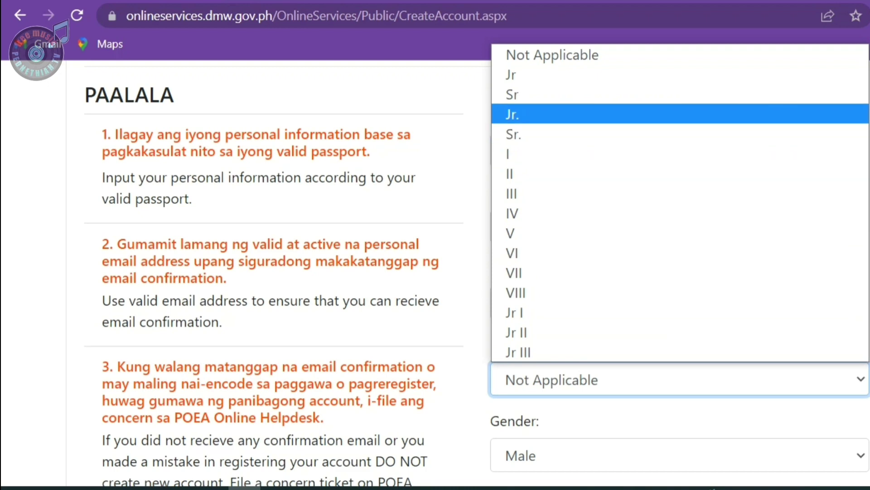
{"action": "key", "text": "Return"}
{"action": "scroll", "coordinate": [435, 272], "scroll_direction": "down", "scroll_amount": 5}
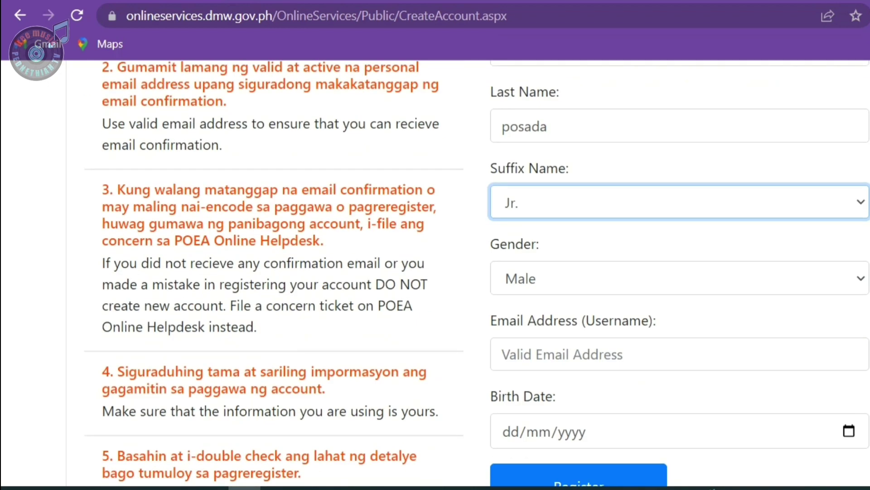
{"action": "scroll", "coordinate": [435, 272], "scroll_direction": "down", "scroll_amount": 2}
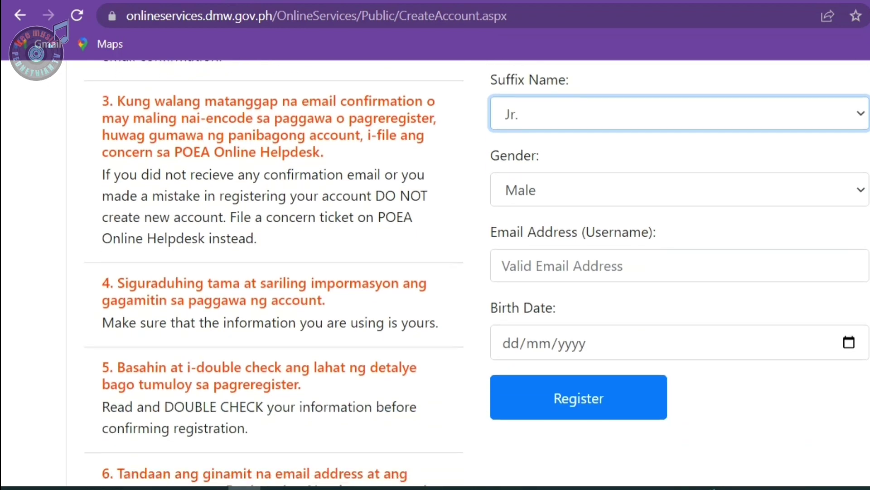
{"action": "left_click", "coordinate": [589, 266]}
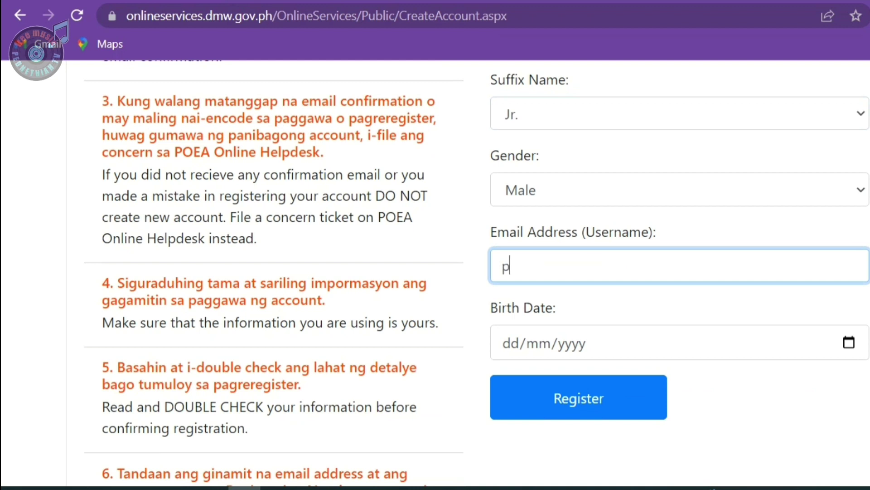
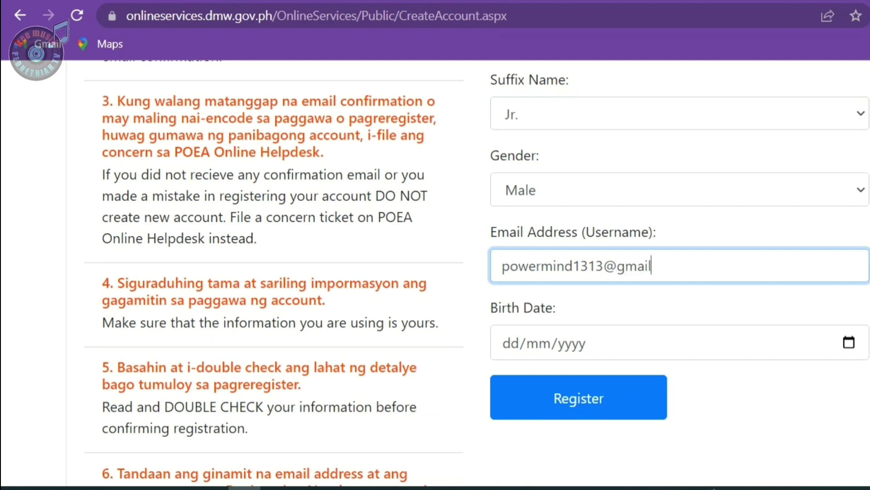
Step: Set the birth date using the calendar picker and typed month and year
{"action": "left_click", "coordinate": [511, 343]}
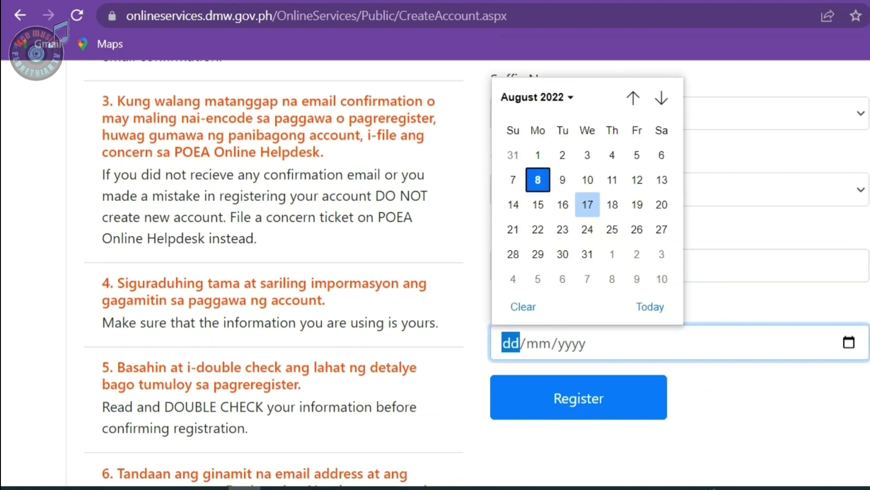
{"action": "left_click", "coordinate": [662, 180]}
{"action": "left_click", "coordinate": [533, 343]}
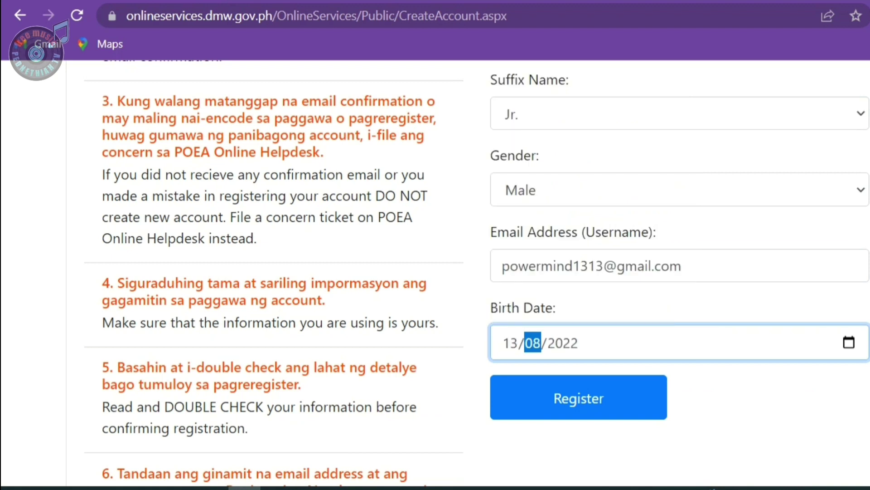
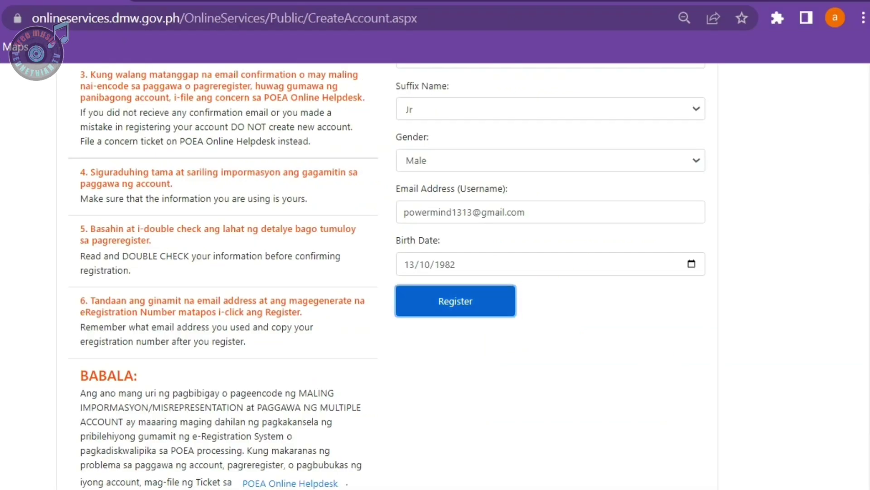
Step: Register and confirm the details in the Confirmation dialog with Yes
{"action": "left_click", "coordinate": [455, 300]}
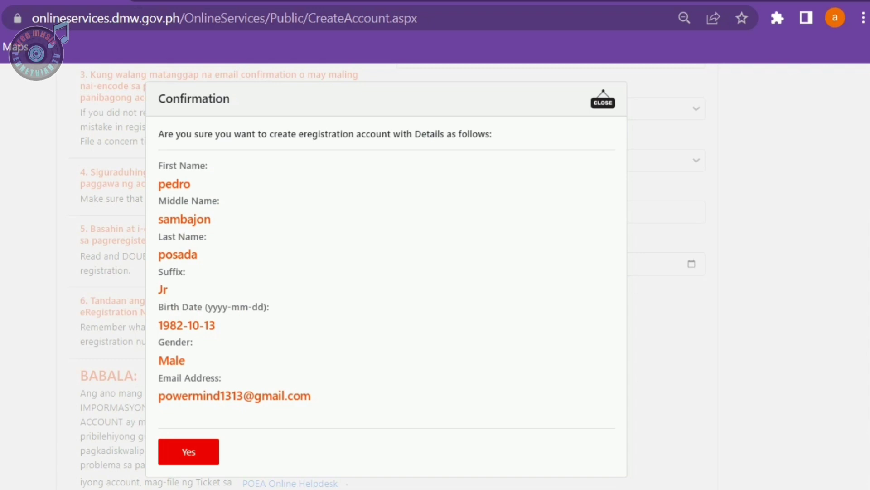
{"action": "scroll", "coordinate": [108, 272], "scroll_direction": "down", "scroll_amount": 2}
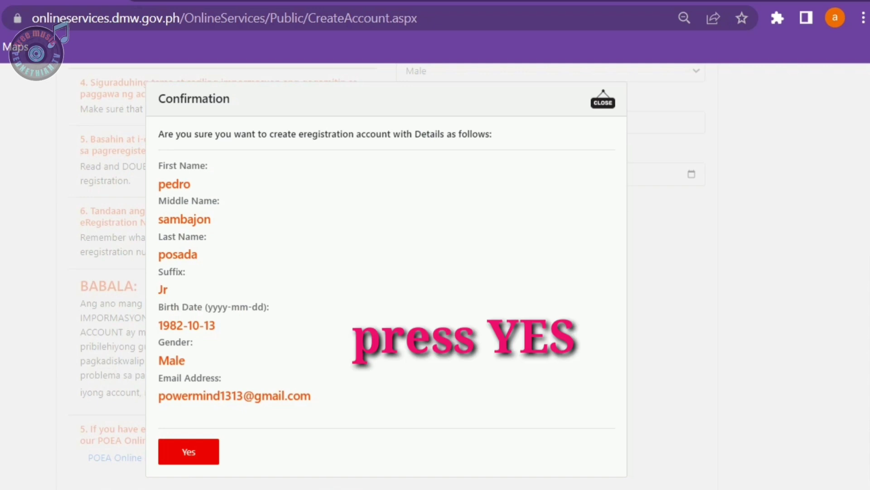
{"action": "key", "text": "ctrl+minus"}
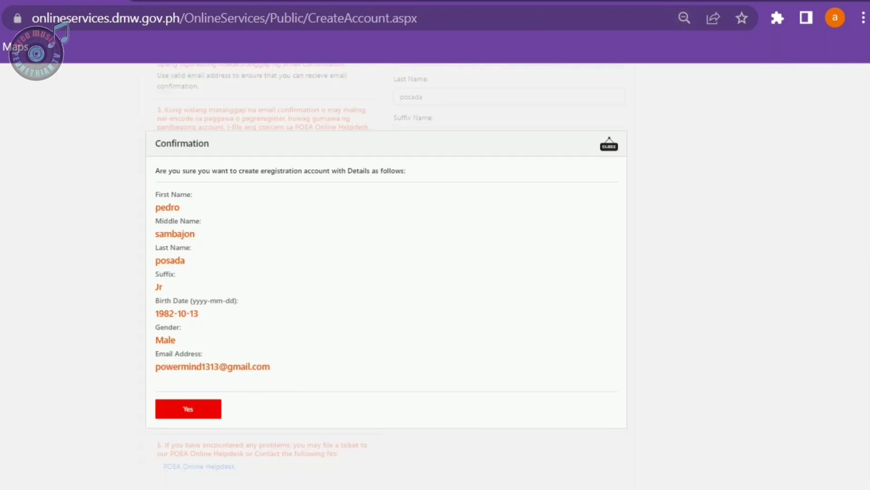
{"action": "key", "text": "ctrl+plus"}
{"action": "key", "text": "ctrl+plus"}
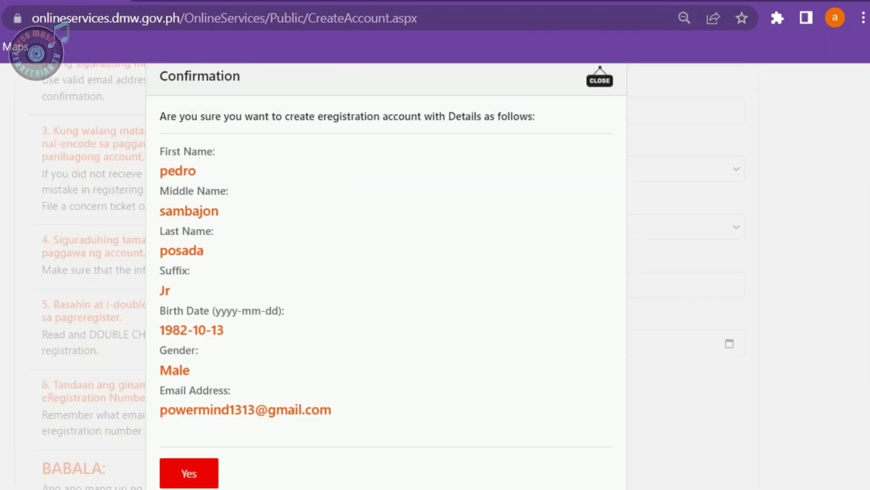
{"action": "scroll", "coordinate": [91, 272], "scroll_direction": "down", "scroll_amount": 5}
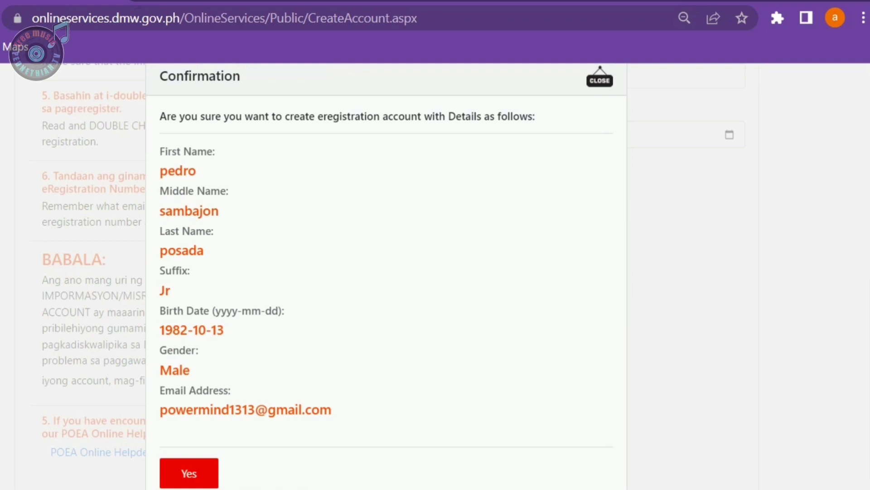
{"action": "left_click", "coordinate": [189, 473]}
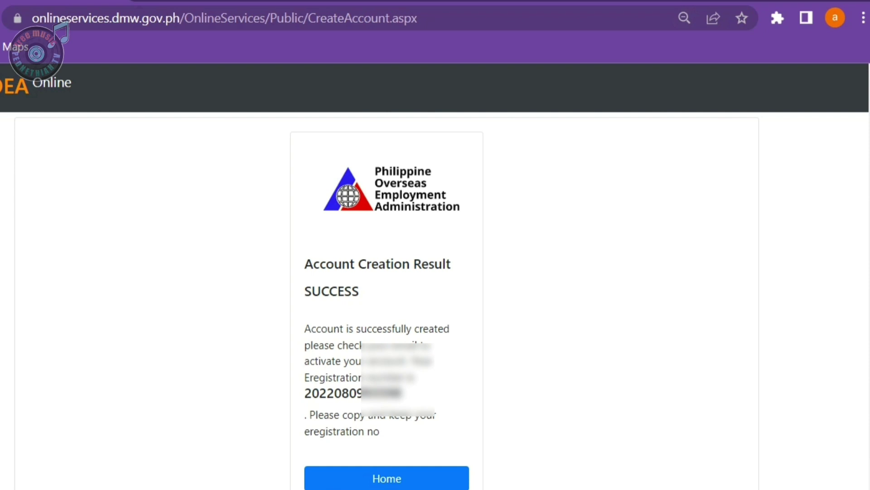
Step: Scroll down the Account Creation Result page toward the Home link
{"action": "scroll", "coordinate": [435, 276], "scroll_direction": "down", "scroll_amount": 1}
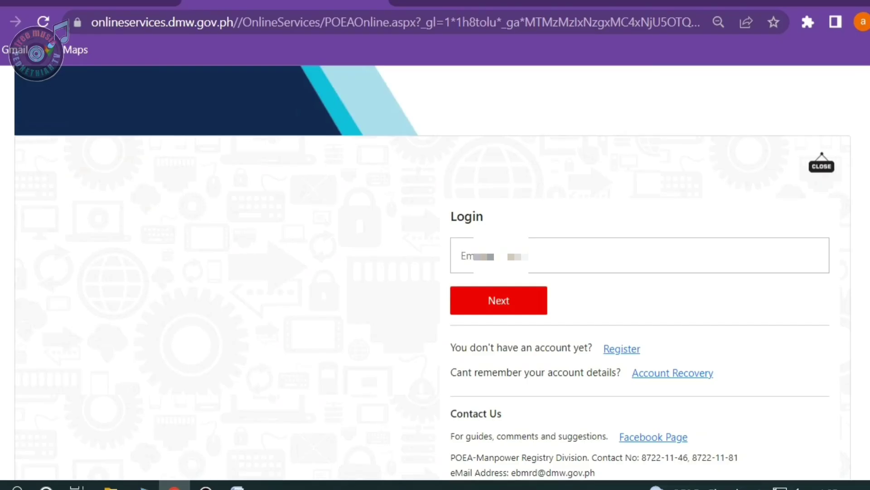
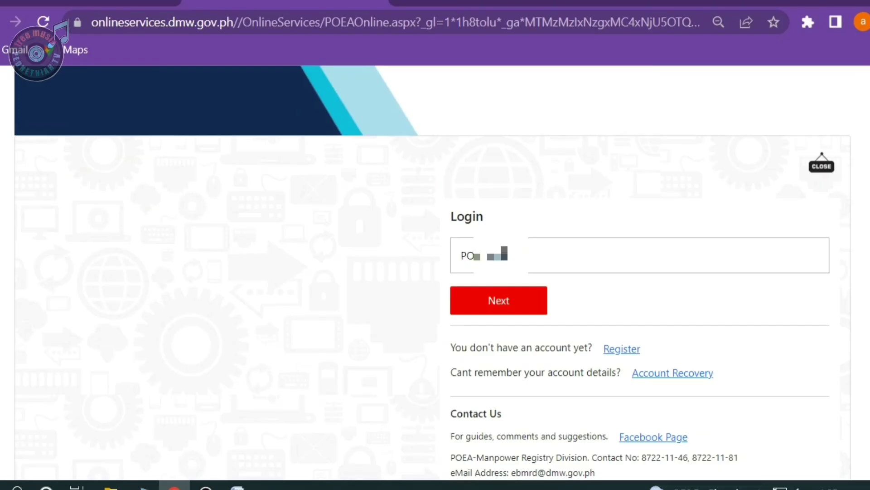
Step: Log in with the registered e-mail address and the emailed temporary password
{"action": "key", "text": "BackSpace"}
{"action": "key", "text": "BackSpace"}
{"action": "key", "text": "BackSpace"}
{"action": "key", "text": "BackSpace"}
{"action": "key", "text": "BackSpace"}
{"action": "key", "text": "BackSpace"}
{"action": "key", "text": "BackSpace"}
{"action": "key", "text": "BackSpace"}
{"action": "key", "text": "BackSpace"}
{"action": "key", "text": "BackSpace"}
{"action": "key", "text": "BackSpace"}
{"action": "key", "text": "BackSpace"}
{"action": "key", "text": "BackSpace"}
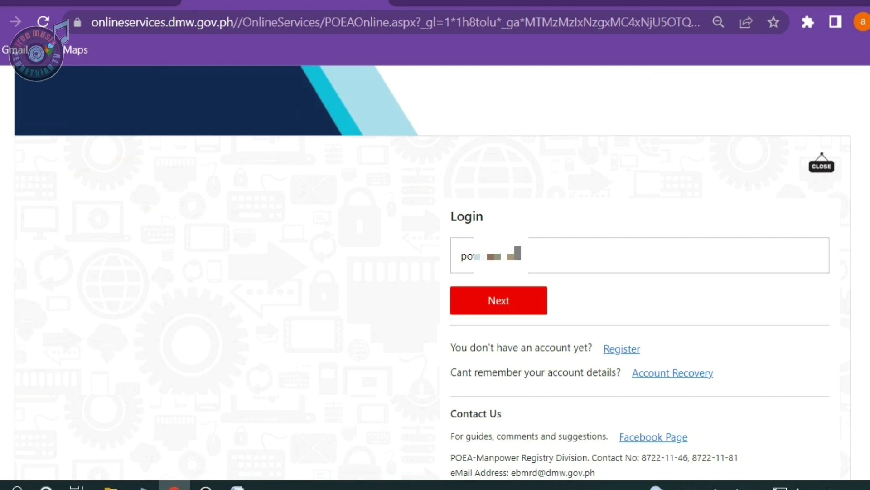
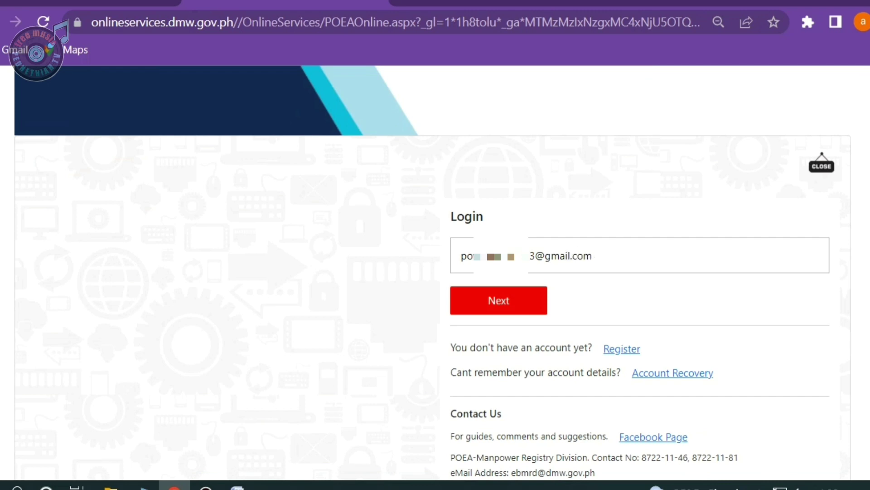
{"action": "key", "text": "Return"}
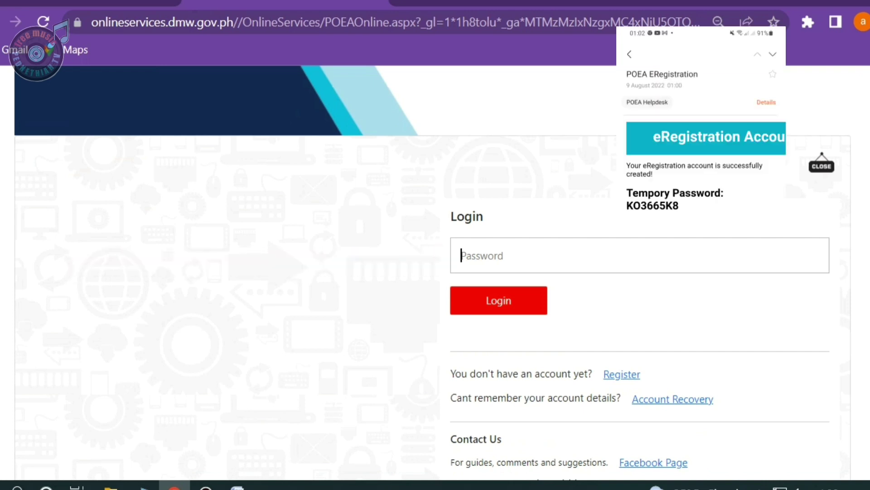
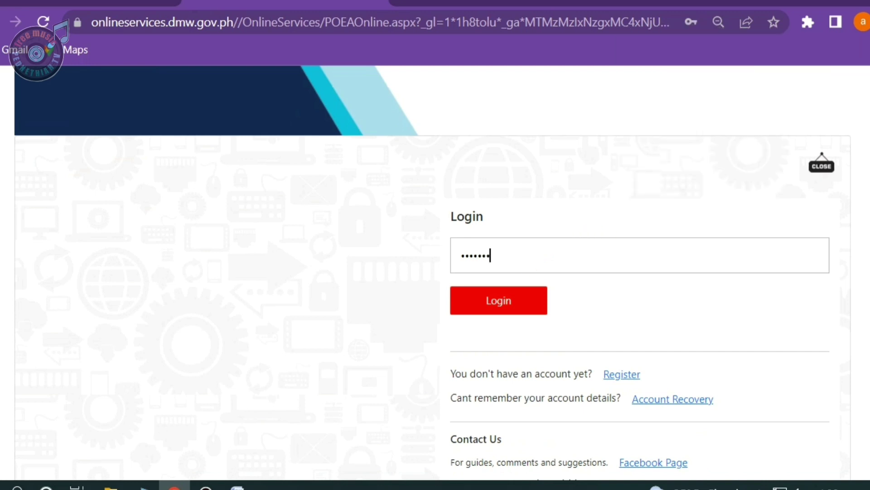
{"action": "key", "text": "Return"}
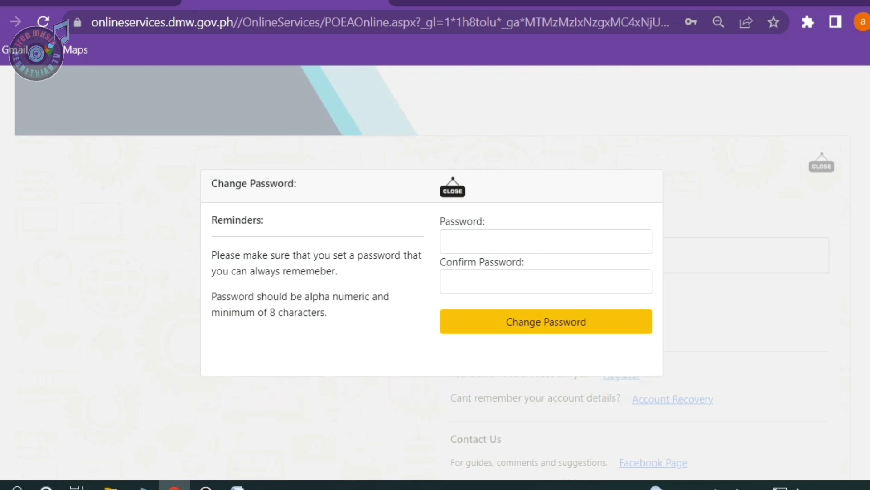
Step: Enter the new account password in both Password and Confirm Password and submit
{"action": "left_click", "coordinate": [546, 241]}
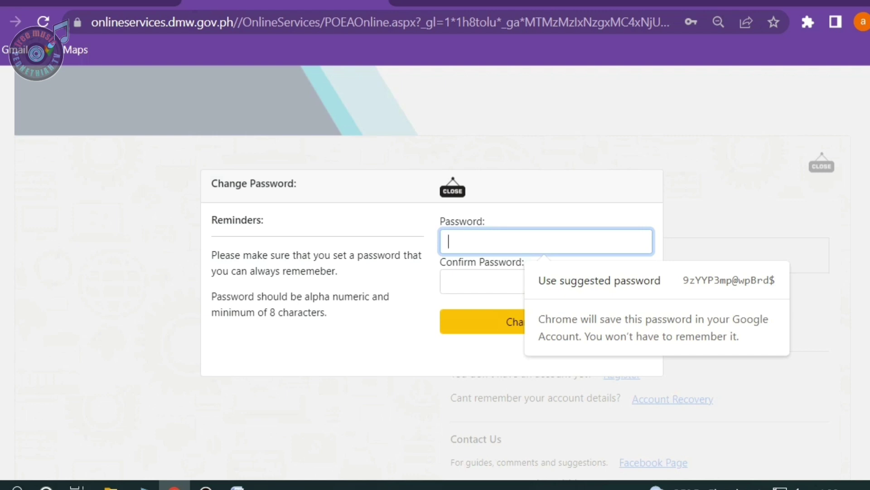
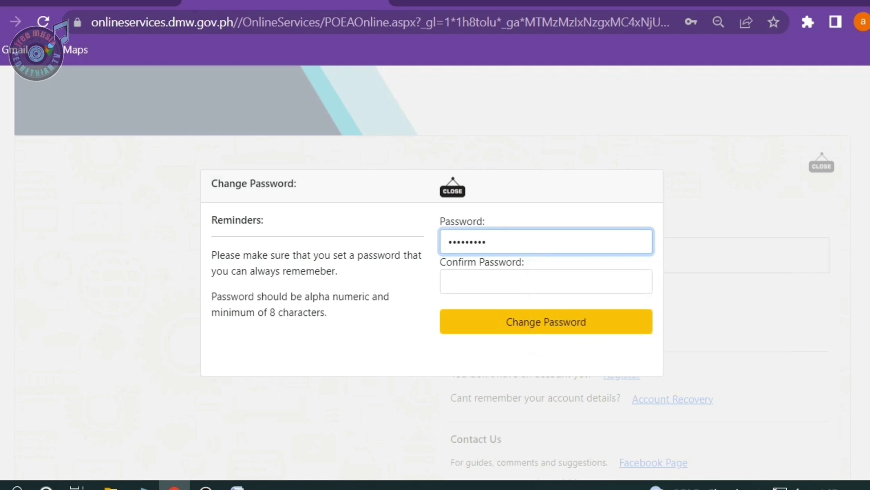
{"action": "key", "text": "Tab"}
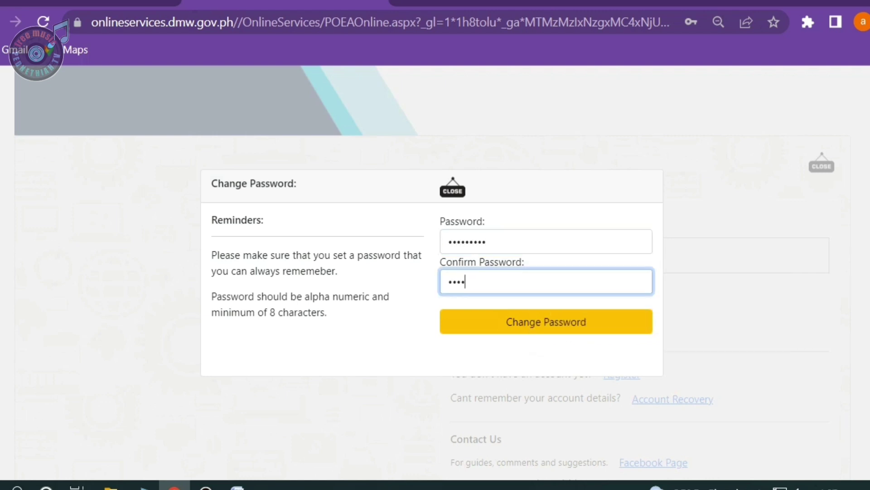
{"action": "key", "text": "Return"}
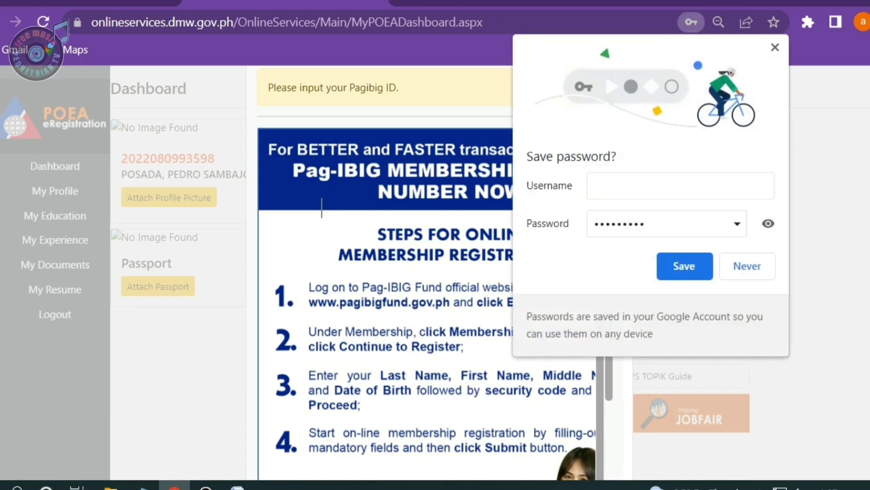
Step: Dismiss the save-password offer, set page zoom to 50%, and close the Pag-ibig notice
{"action": "left_click", "coordinate": [322, 207]}
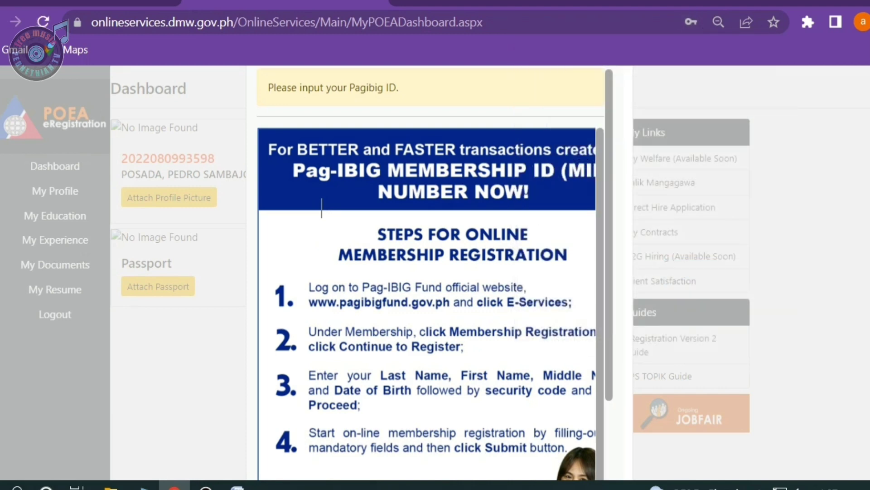
{"action": "scroll", "coordinate": [322, 208], "scroll_direction": "down", "scroll_amount": 5}
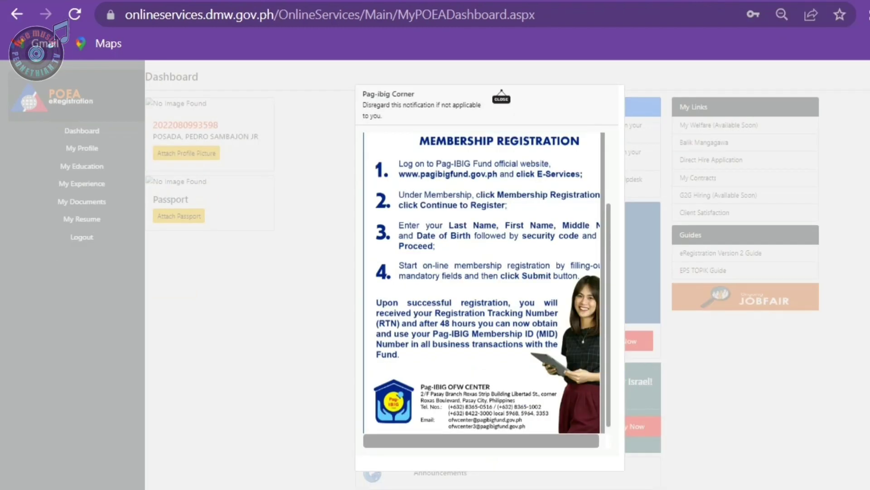
{"action": "key", "text": "ctrl+plus"}
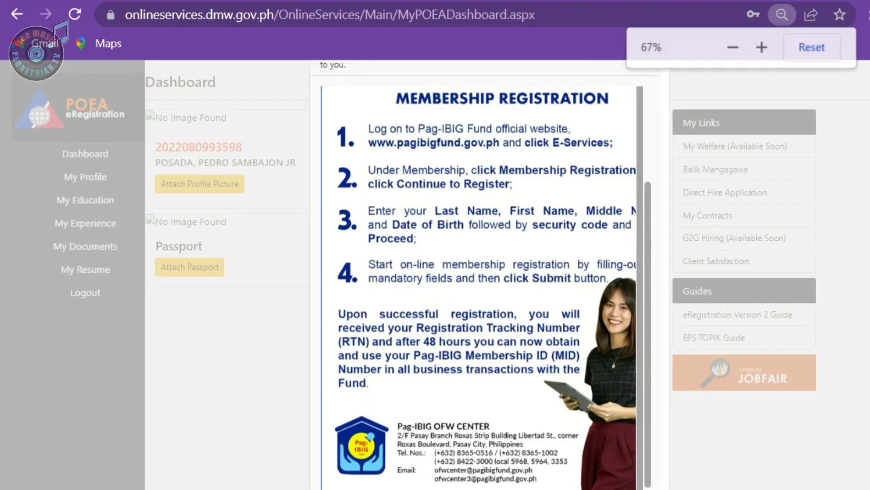
{"action": "scroll", "coordinate": [380, 216], "scroll_direction": "up", "scroll_amount": 4}
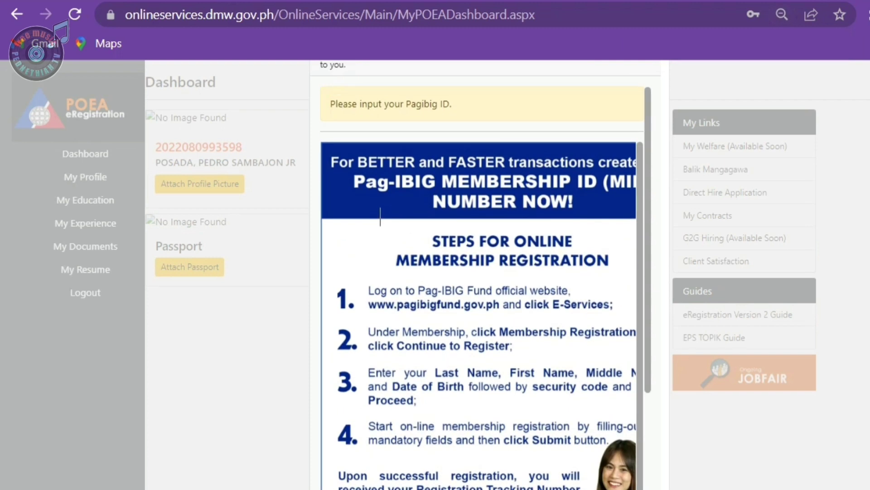
{"action": "key", "text": "ctrl+minus"}
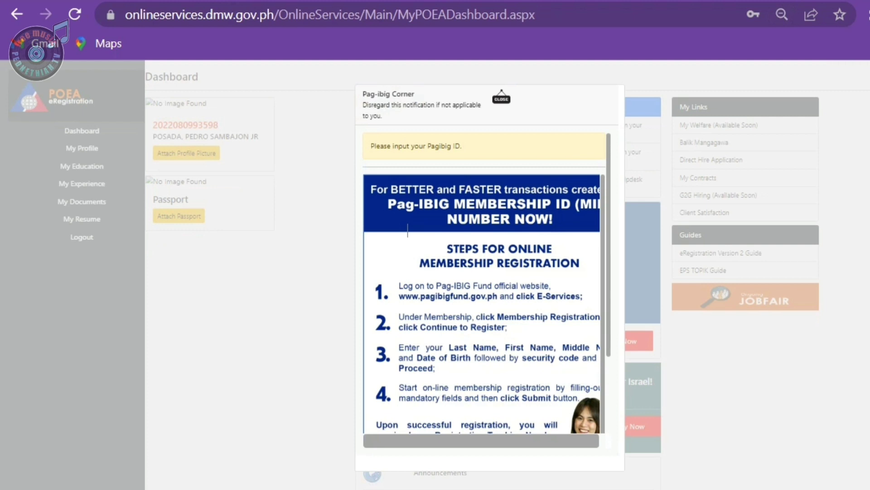
{"action": "key", "text": "Escape"}
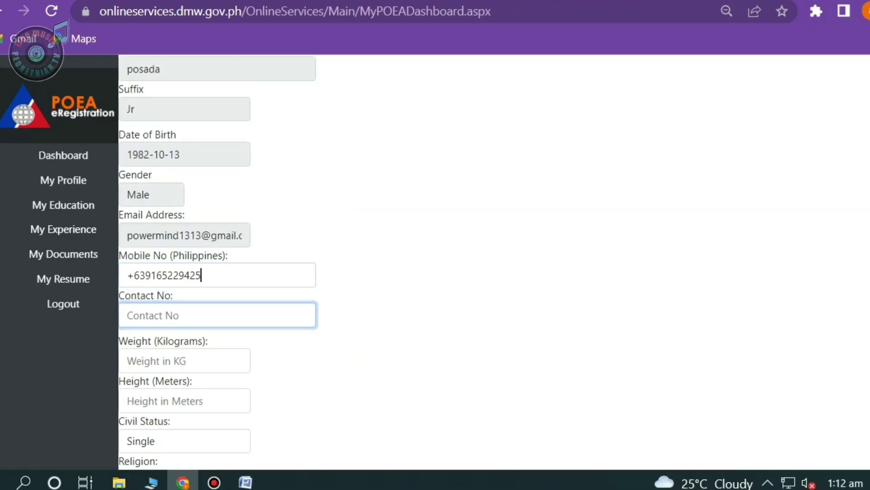
Step: Copy the Mobile No value into the Contact No field
{"action": "left_click_drag", "start_coordinate": [201, 275], "coordinate": [127, 275]}
{"action": "right_click", "coordinate": [169, 273]}
{"action": "left_click", "coordinate": [209, 39]}
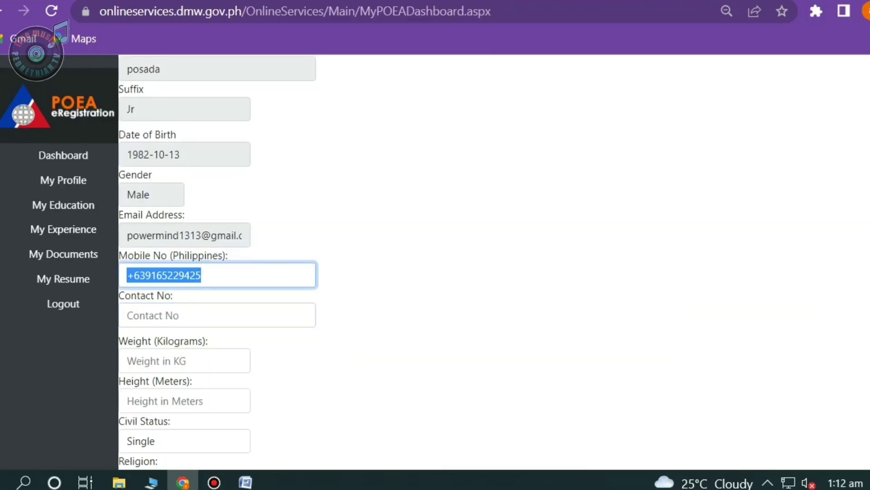
{"action": "left_click", "coordinate": [177, 315]}
{"action": "right_click", "coordinate": [177, 314]}
{"action": "left_click", "coordinate": [186, 176]}
Step: Enter weight 54 and height 5'4
{"action": "key", "text": "Tab"}
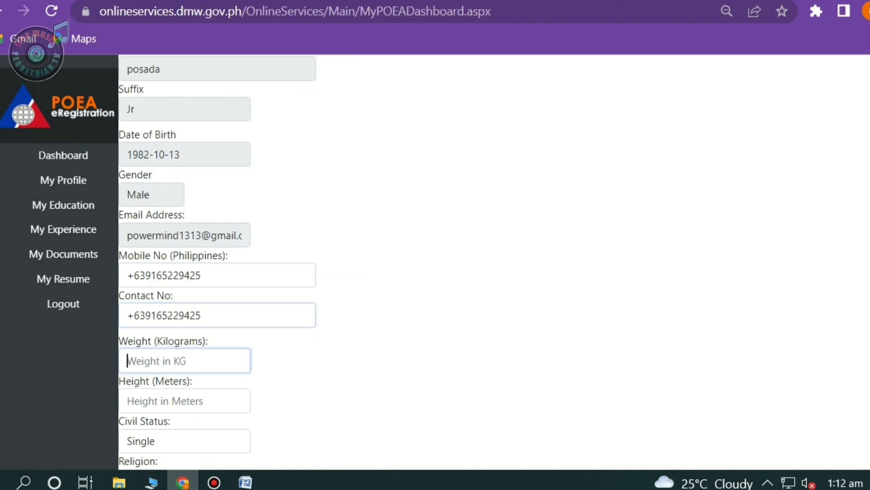
{"action": "type", "text": "54"}
{"action": "left_click", "coordinate": [128, 401]}
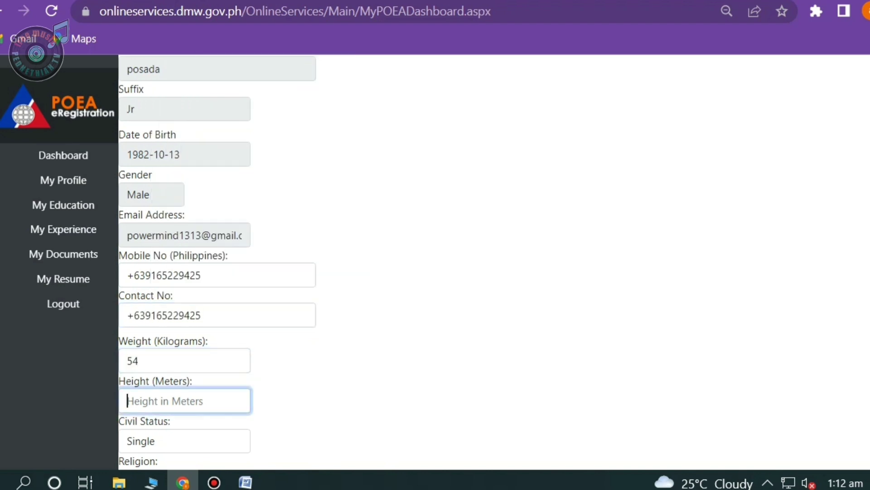
{"action": "type", "text": "54"}
{"action": "left_click", "coordinate": [132, 401]}
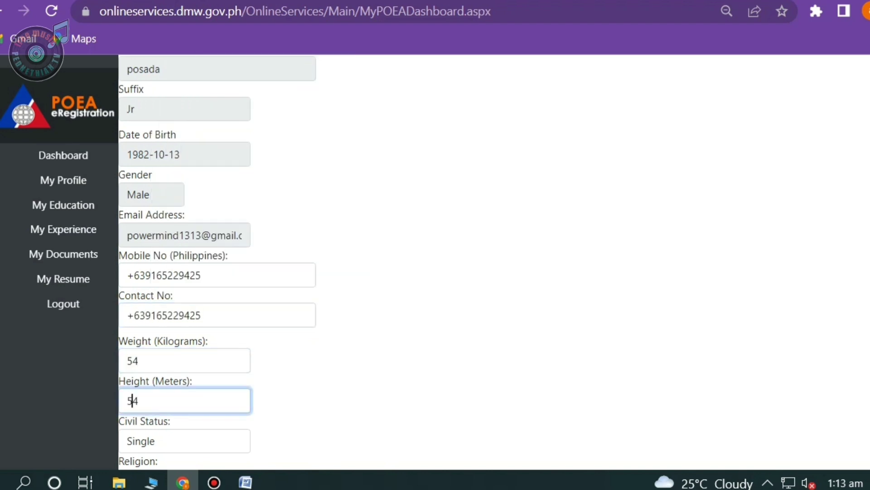
{"action": "type", "text": "'"}
Step: Set civil status to Married and religion to CHRISTIAN
{"action": "scroll", "coordinate": [435, 272], "scroll_direction": "down", "scroll_amount": 2}
{"action": "left_click", "coordinate": [184, 353]}
{"action": "left_click", "coordinate": [156, 384]}
{"action": "scroll", "coordinate": [435, 272], "scroll_direction": "down", "scroll_amount": 4}
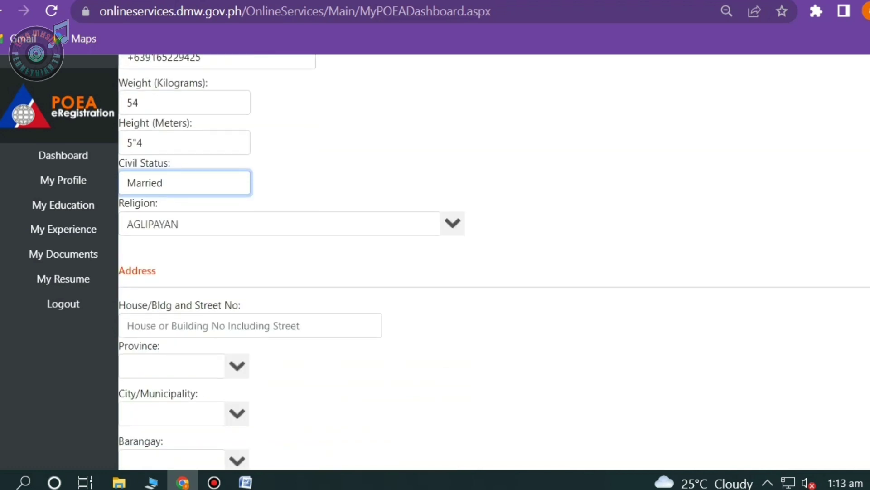
{"action": "key", "text": "Tab"}
{"action": "key", "text": "alt+Down"}
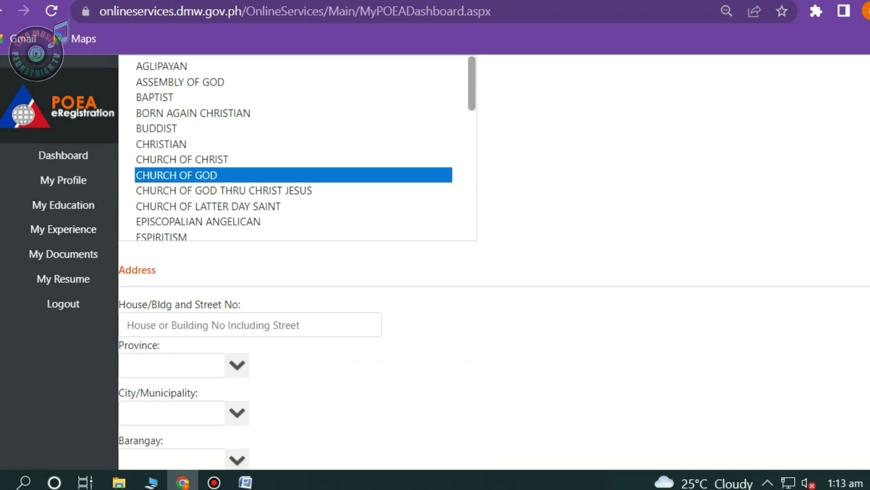
{"action": "key", "text": "Up"}
{"action": "key", "text": "Up"}
{"action": "key", "text": "Return"}
{"action": "scroll", "coordinate": [494, 263], "scroll_direction": "down", "scroll_amount": 2}
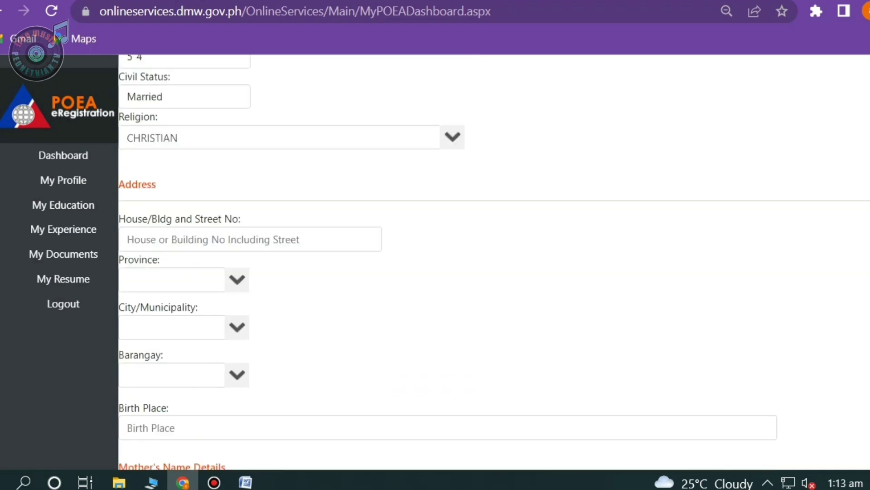
{"action": "key", "text": "Tab"}
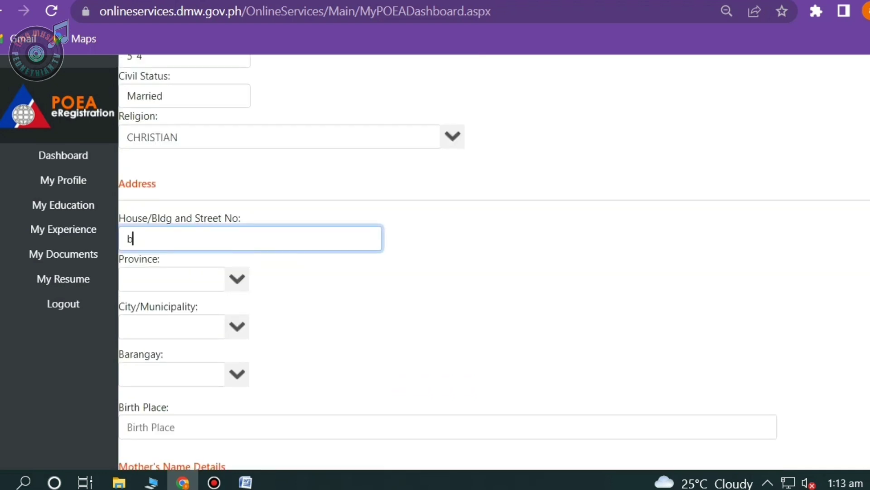
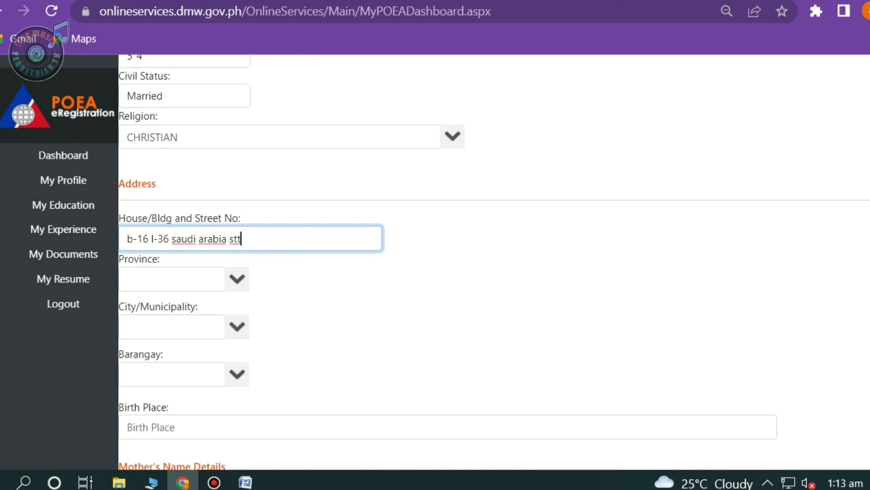
Step: Select Cavite as the province
{"action": "key", "text": "Tab"}
{"action": "key", "text": "alt+Down"}
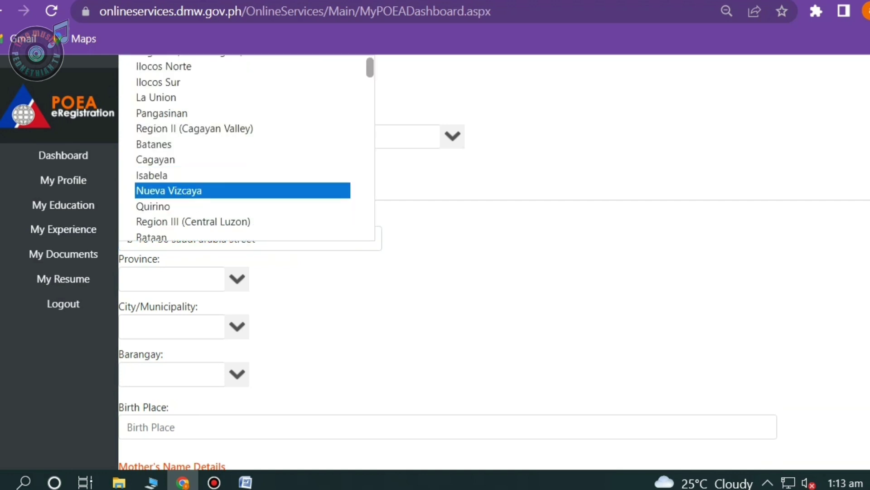
{"action": "scroll", "coordinate": [248, 147], "scroll_direction": "down", "scroll_amount": 9}
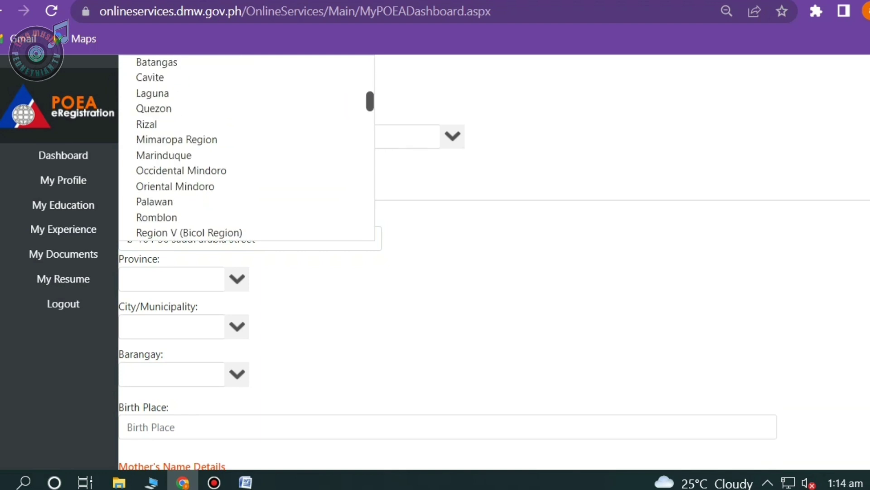
{"action": "scroll", "coordinate": [247, 147], "scroll_direction": "down", "scroll_amount": 14}
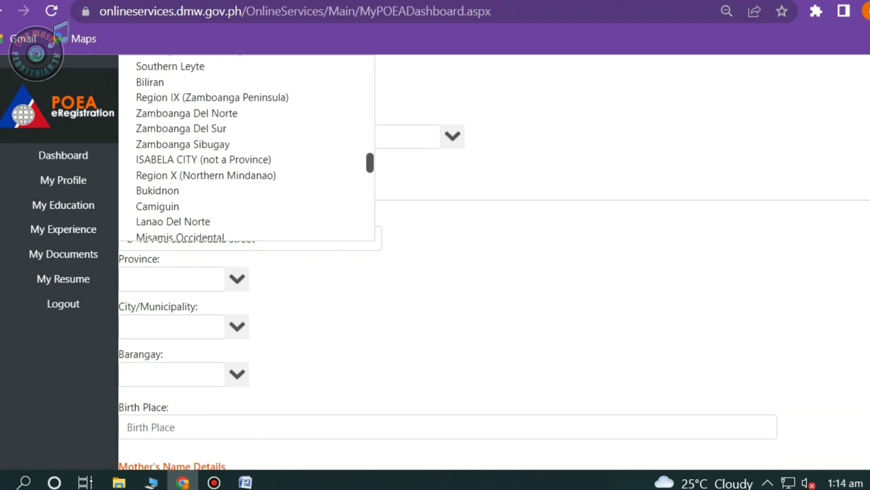
{"action": "scroll", "coordinate": [247, 148], "scroll_direction": "up", "scroll_amount": 15}
{"action": "scroll", "coordinate": [247, 148], "scroll_direction": "down", "scroll_amount": 16}
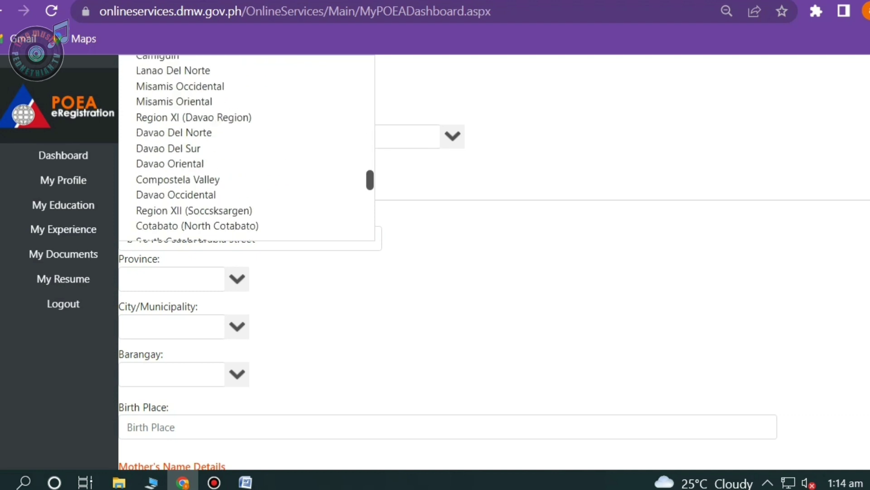
{"action": "scroll", "coordinate": [247, 147], "scroll_direction": "down", "scroll_amount": 4}
{"action": "scroll", "coordinate": [247, 148], "scroll_direction": "up", "scroll_amount": 20}
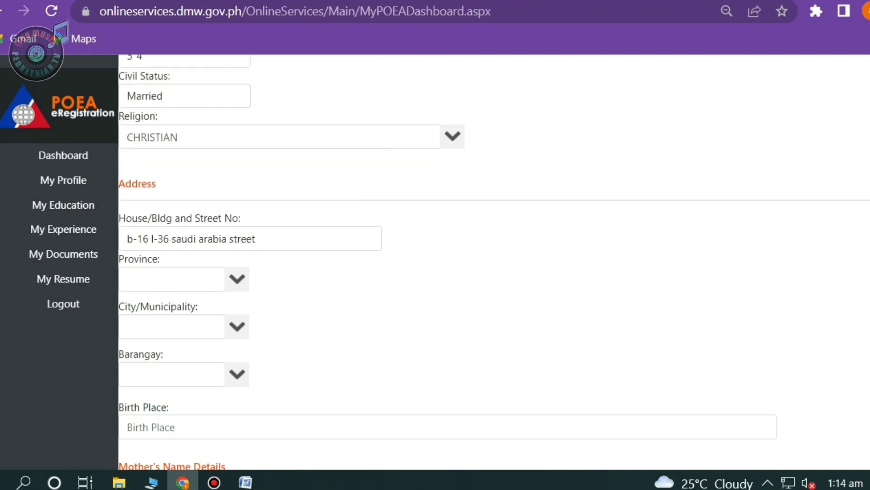
{"action": "left_click", "coordinate": [168, 279]}
{"action": "type", "text": "Cavite"}
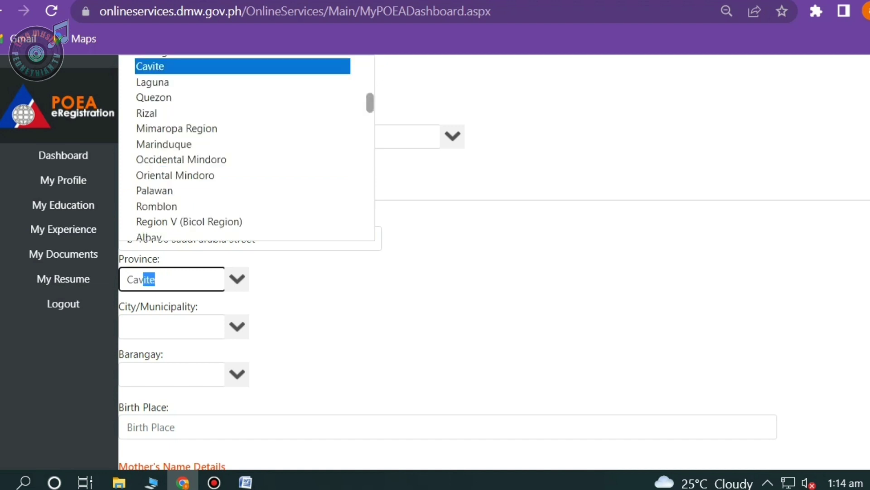
{"action": "key", "text": "Return"}
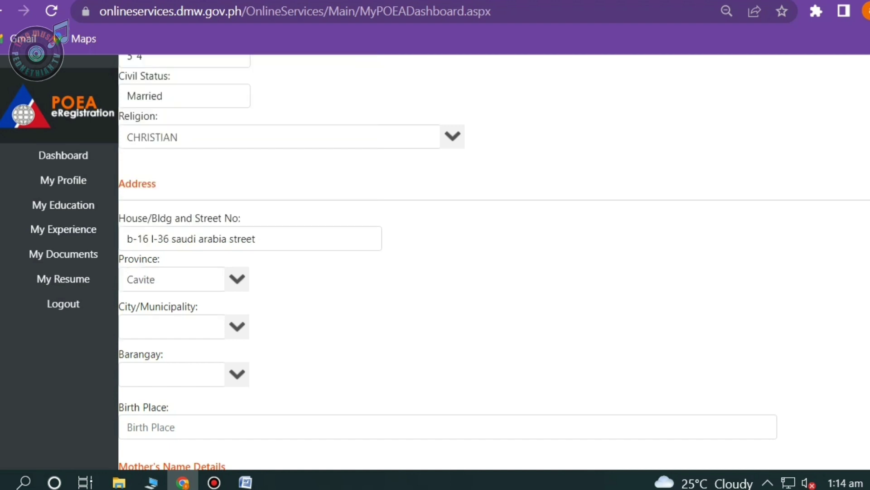
Step: Set the city/municipality to DASMARIÑAS CITY and the barangay to Salawag
{"action": "key", "text": "Tab"}
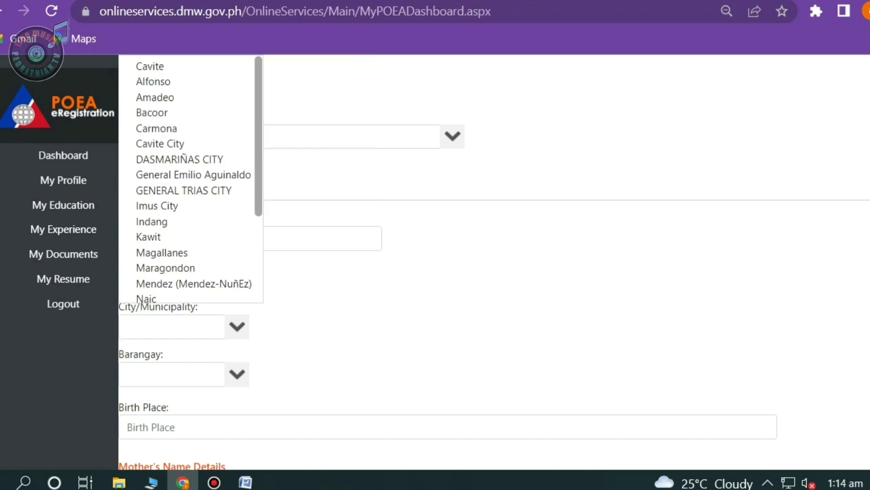
{"action": "type", "text": "DASMARIÑAS CITY"}
{"action": "key", "text": "Tab"}
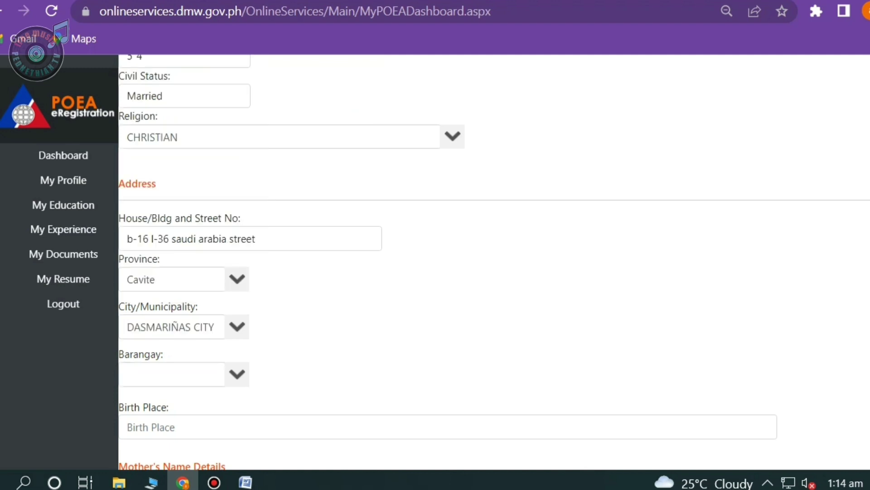
{"action": "type", "text": "Sa"}
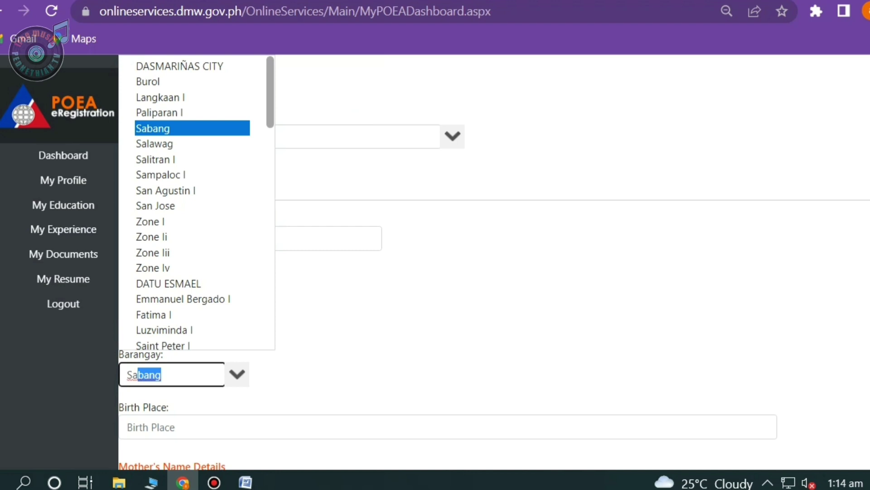
{"action": "type", "text": "lawa"}
{"action": "key", "text": "Tab"}
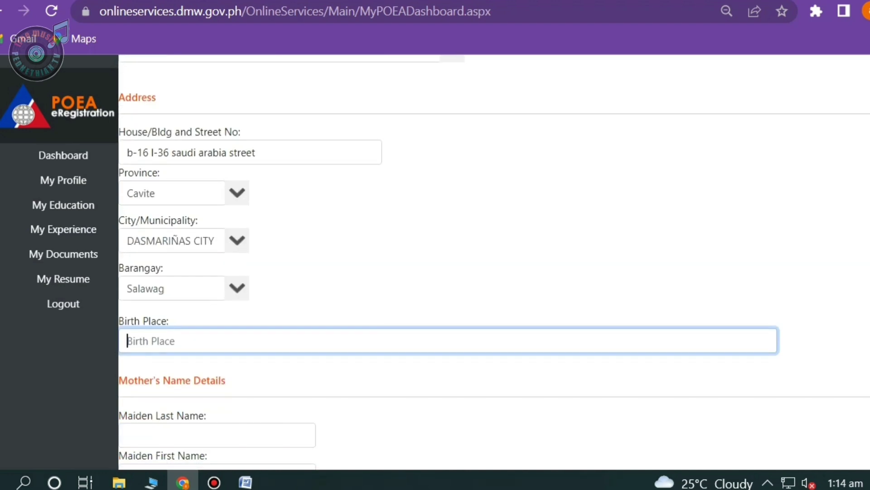
Step: Enter the birth place
{"action": "type", "text": "virac catandu"}
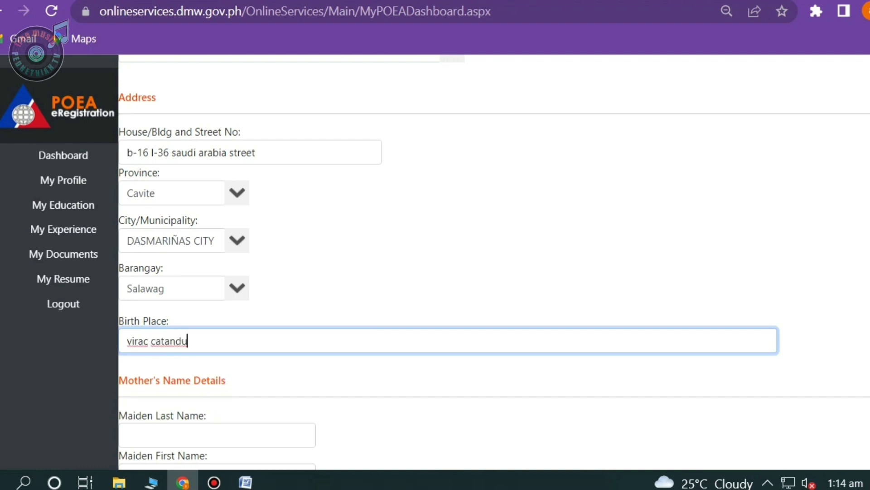
{"action": "type", "text": "anes"}
{"action": "scroll", "coordinate": [494, 262], "scroll_direction": "down", "scroll_amount": 1}
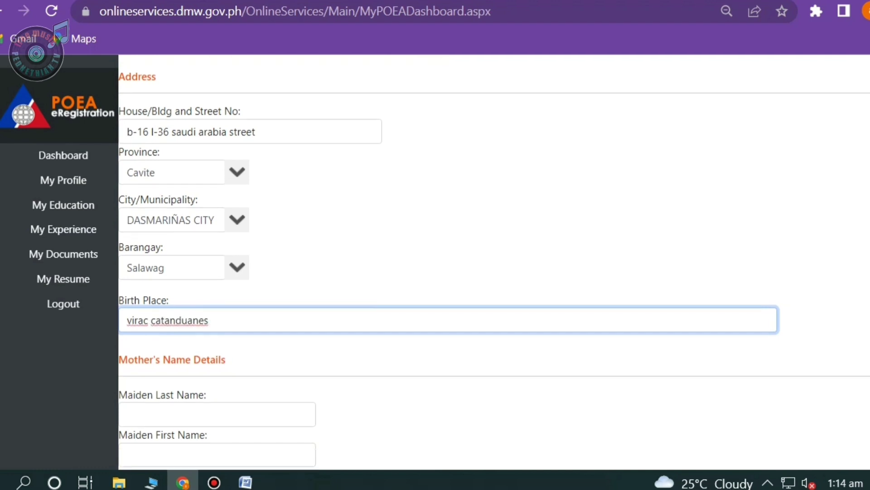
{"action": "scroll", "coordinate": [494, 261], "scroll_direction": "down", "scroll_amount": 3}
Step: Fill in the mother's maiden last and middle names, then add a new identification record
{"action": "left_click", "coordinate": [217, 262]}
{"action": "type", "text": "nild"}
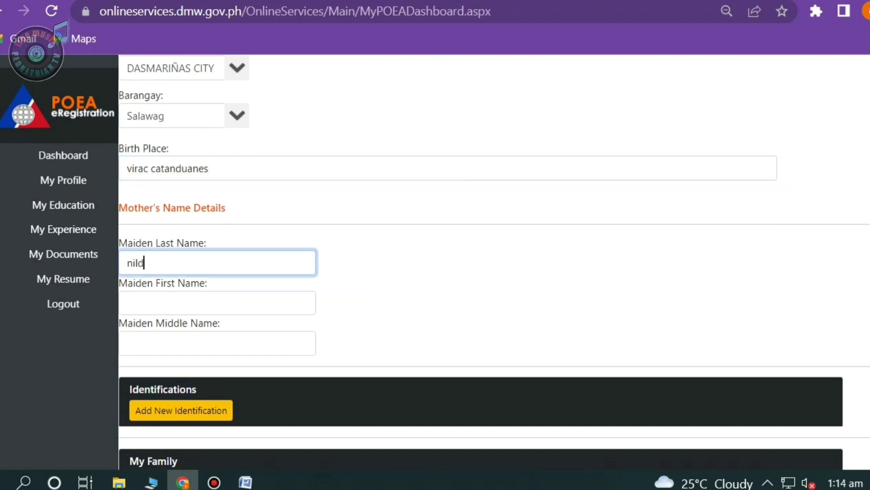
{"action": "type", "text": "a"}
{"action": "key", "text": "BackSpace"}
{"action": "key", "text": "BackSpace"}
{"action": "key", "text": "BackSpace"}
{"action": "key", "text": "BackSpace"}
{"action": "key", "text": "BackSpace"}
{"action": "key", "text": "Tab"}
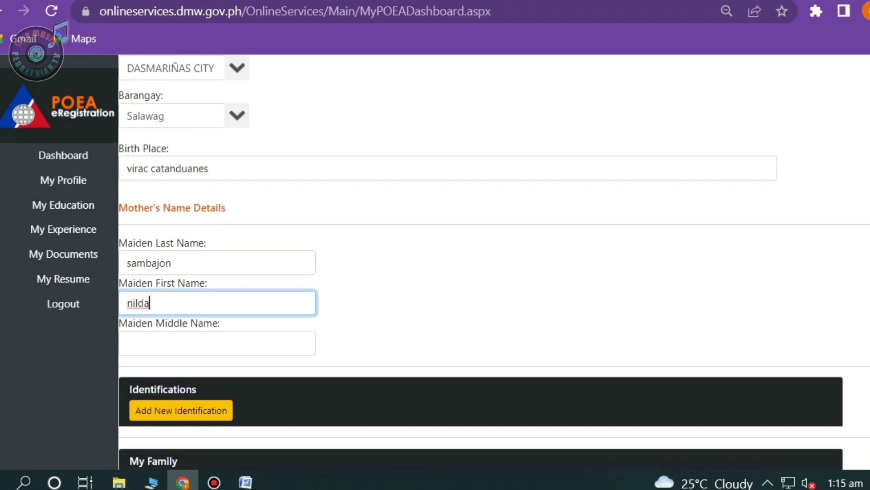
{"action": "key", "text": "Tab"}
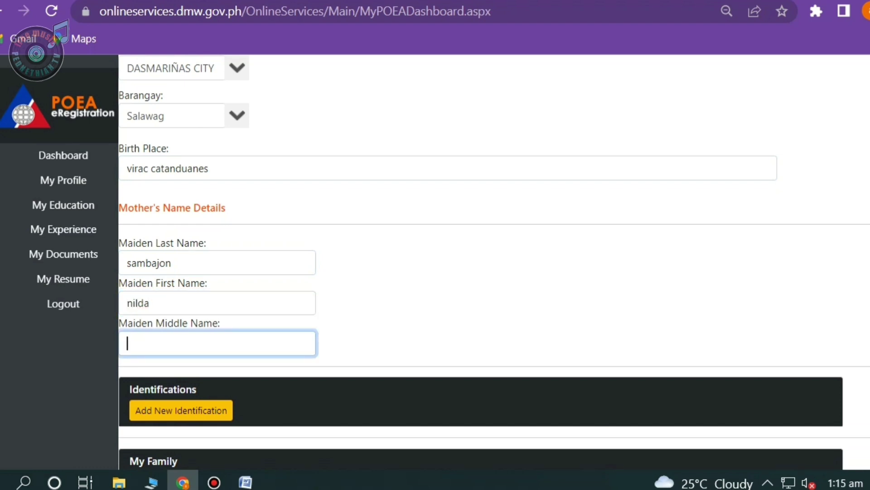
{"action": "scroll", "coordinate": [494, 260], "scroll_direction": "down", "scroll_amount": 1}
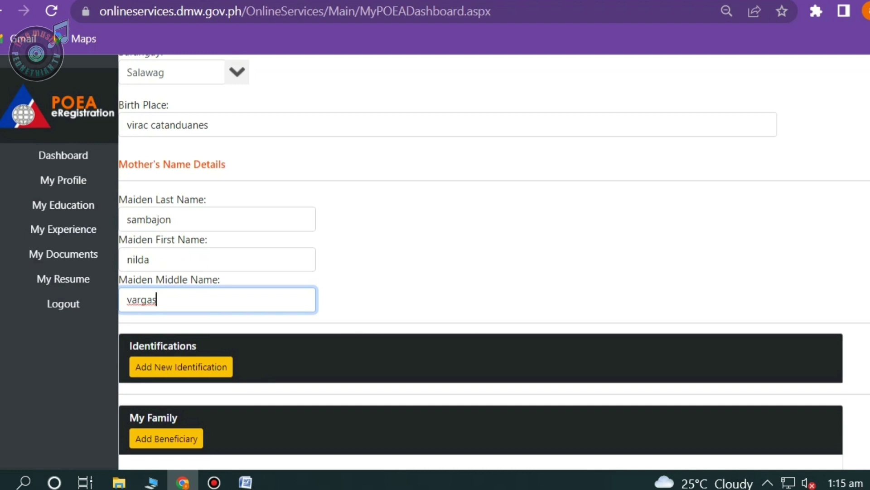
{"action": "left_click", "coordinate": [181, 366]}
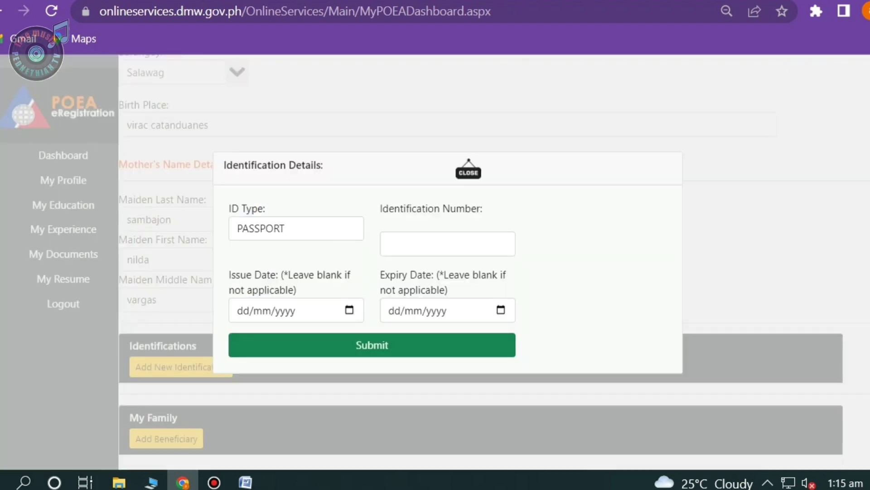
Step: Enter a PASSPORT identification issued 01/03/2022 and expiring 29/02/2032, then submit it
{"action": "left_click", "coordinate": [447, 244]}
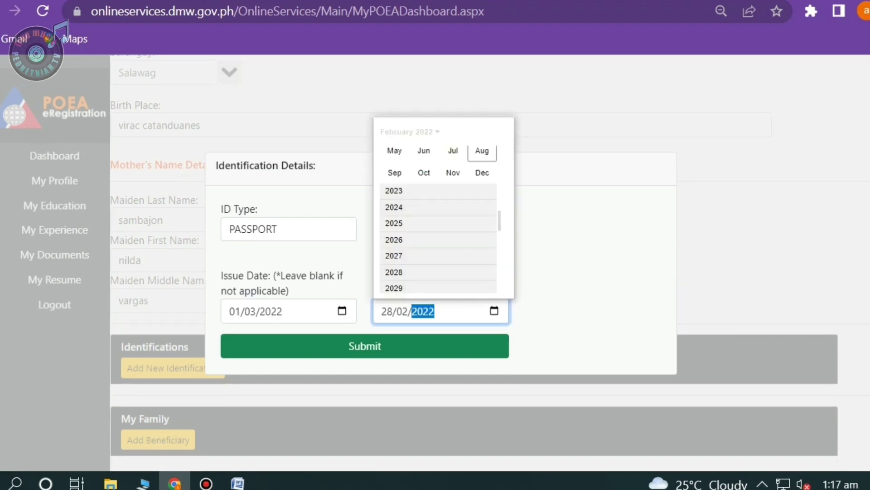
{"action": "scroll", "coordinate": [438, 218], "scroll_direction": "down", "scroll_amount": 3}
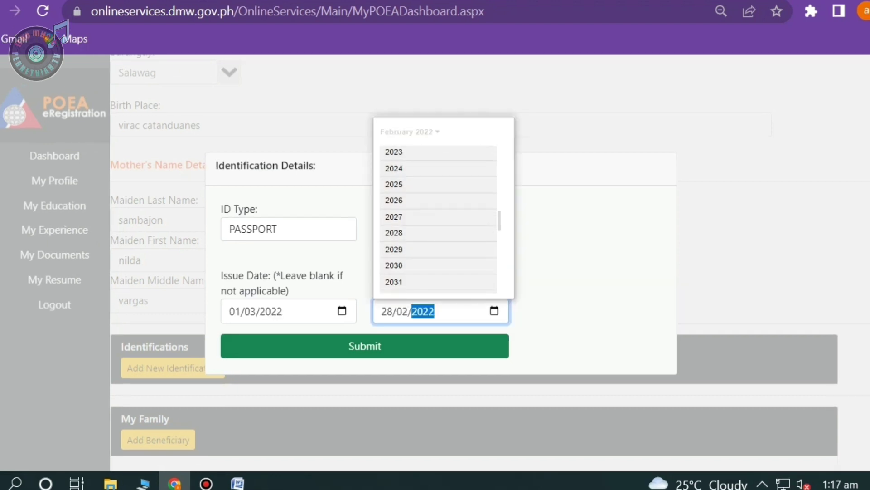
{"action": "scroll", "coordinate": [438, 218], "scroll_direction": "down", "scroll_amount": 1}
{"action": "scroll", "coordinate": [438, 218], "scroll_direction": "down", "scroll_amount": 1}
{"action": "left_click", "coordinate": [394, 274]}
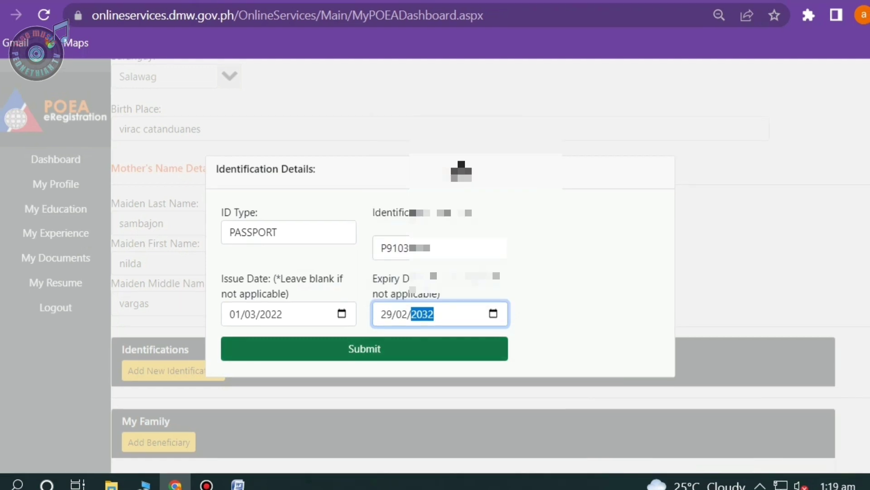
{"action": "key", "text": "Return"}
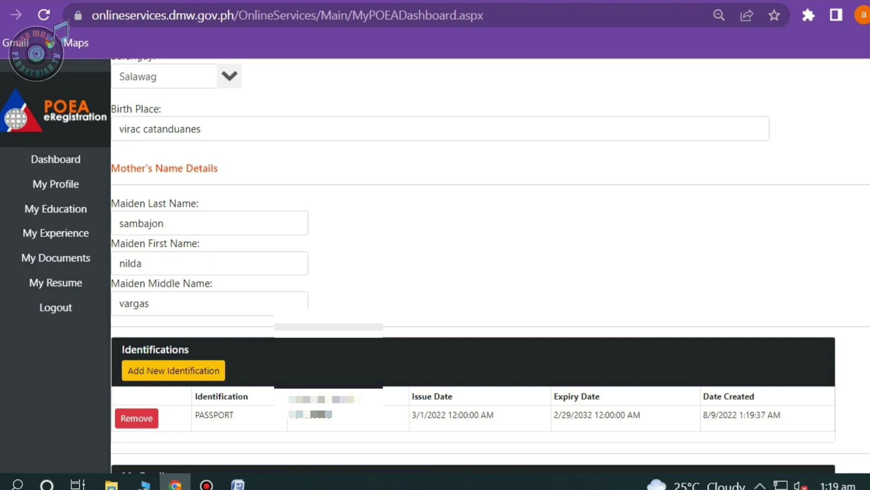
Step: Scroll through the My Profile fields to review the entered details
{"action": "scroll", "coordinate": [544, 272], "scroll_direction": "down", "scroll_amount": 1}
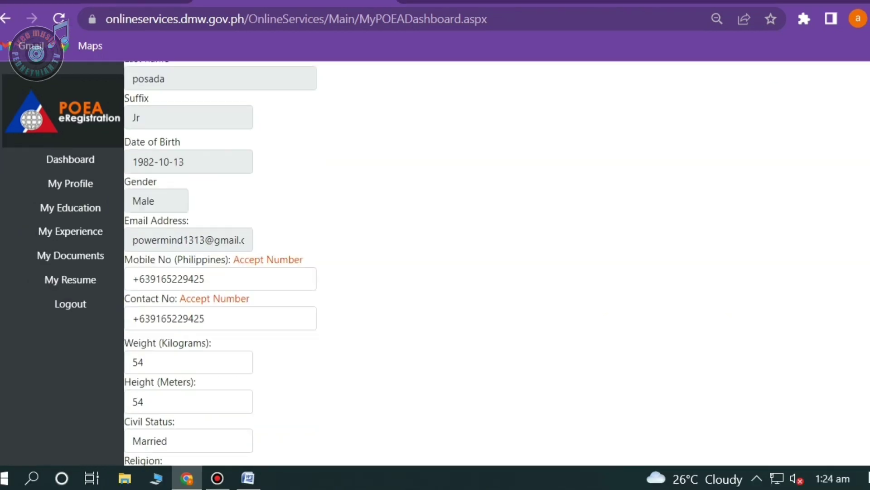
{"action": "scroll", "coordinate": [453, 272], "scroll_direction": "down", "scroll_amount": 15}
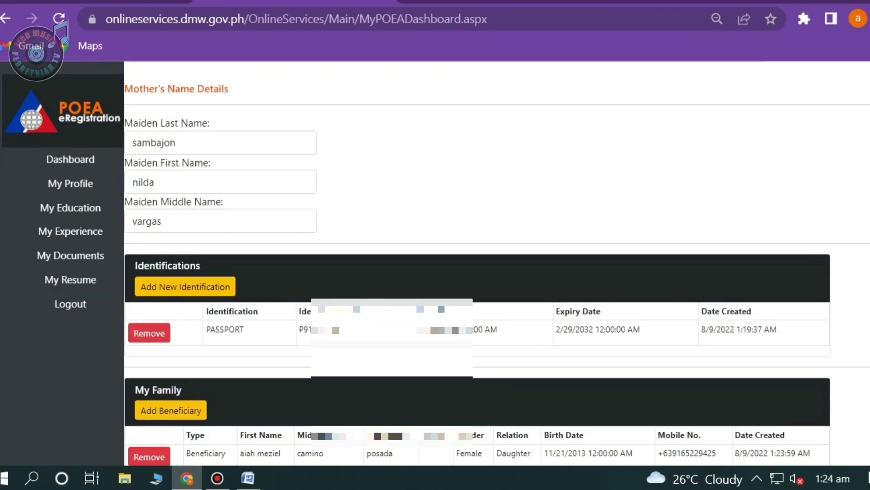
{"action": "scroll", "coordinate": [497, 264], "scroll_direction": "down", "scroll_amount": 1}
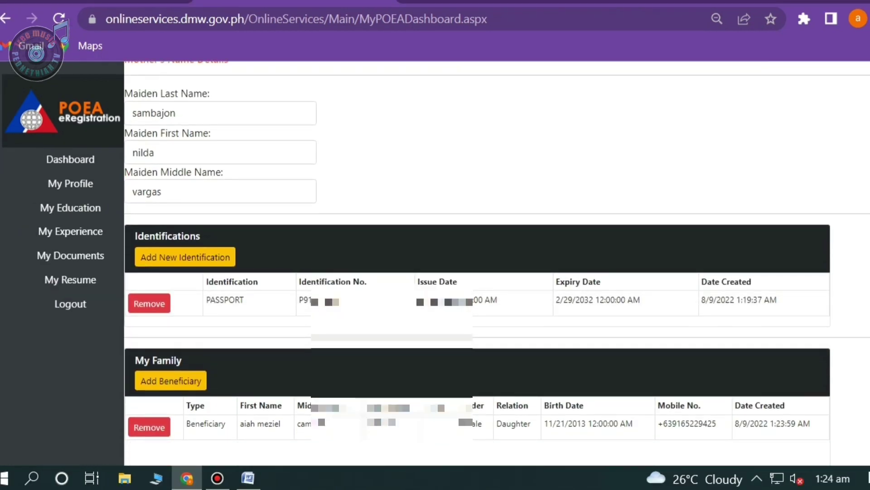
{"action": "scroll", "coordinate": [497, 264], "scroll_direction": "up", "scroll_amount": 15}
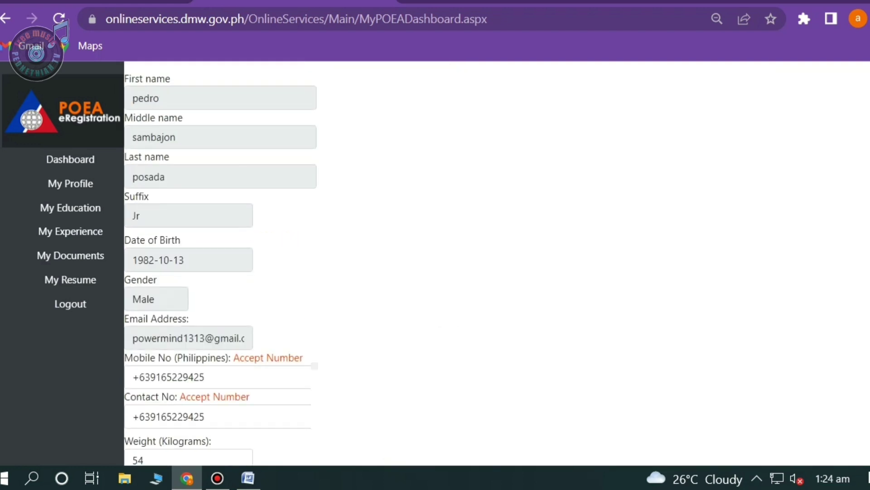
{"action": "scroll", "coordinate": [497, 264], "scroll_direction": "down", "scroll_amount": 1}
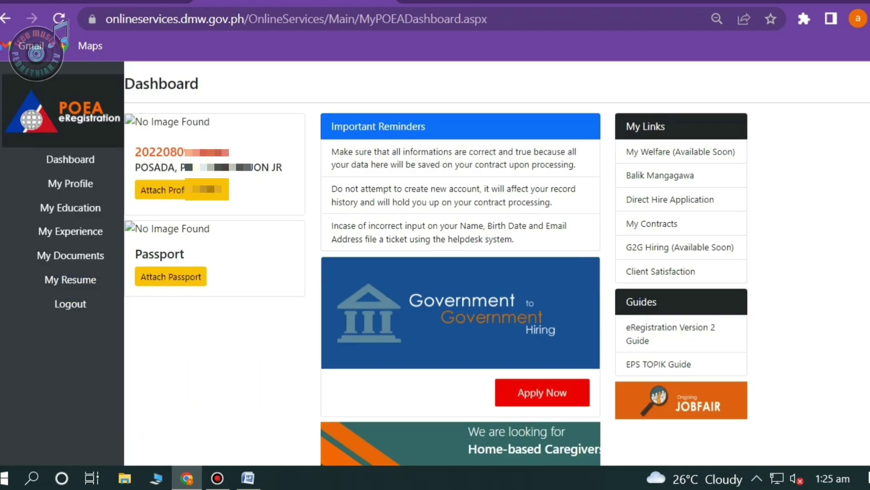
Step: Upload the first photo from Desktop > my pic edited as the profile picture
{"action": "left_click", "coordinate": [161, 189]}
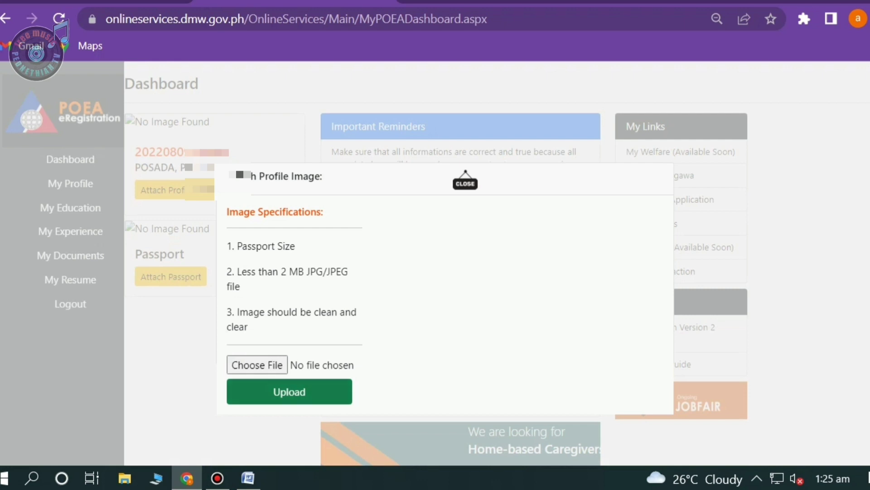
{"action": "left_click", "coordinate": [263, 366]}
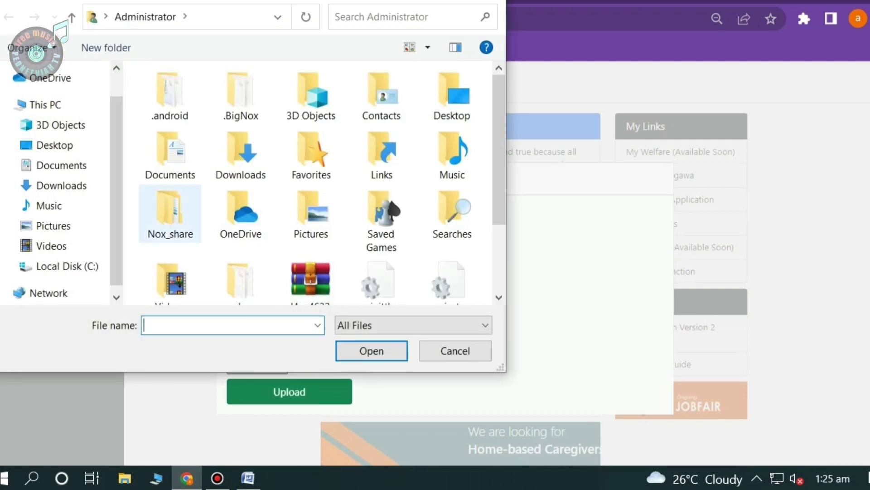
{"action": "left_click", "coordinate": [54, 145]}
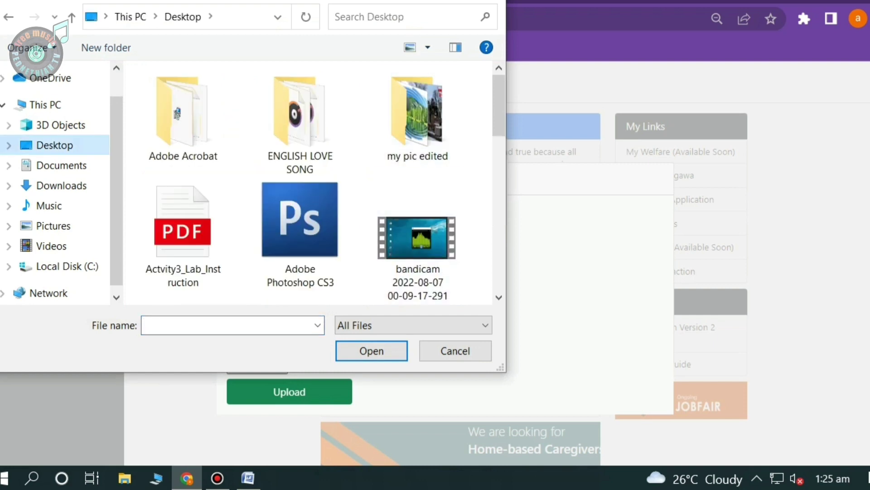
{"action": "double_click", "coordinate": [417, 116]}
{"action": "left_click", "coordinate": [298, 118]}
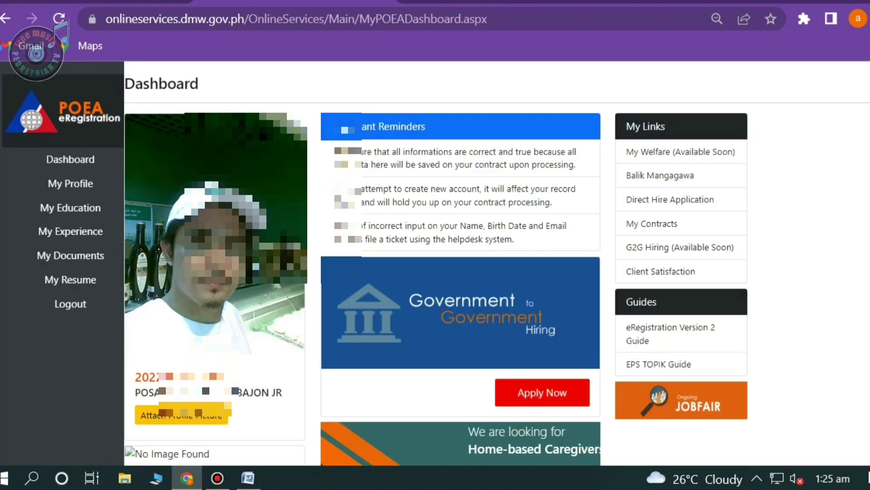
Step: Start attaching the passport image and begin editing the image-size search query
{"action": "scroll", "coordinate": [497, 263], "scroll_direction": "down", "scroll_amount": 5}
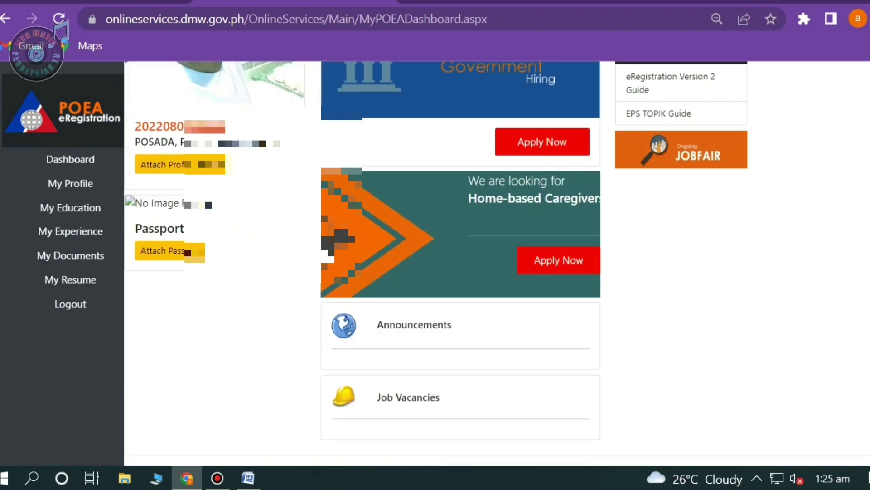
{"action": "scroll", "coordinate": [460, 263], "scroll_direction": "up", "scroll_amount": 2}
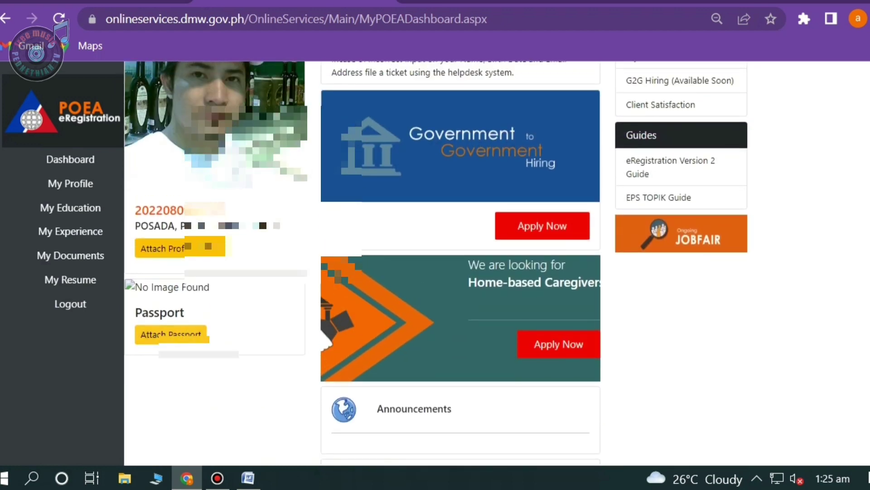
{"action": "left_click", "coordinate": [172, 334]}
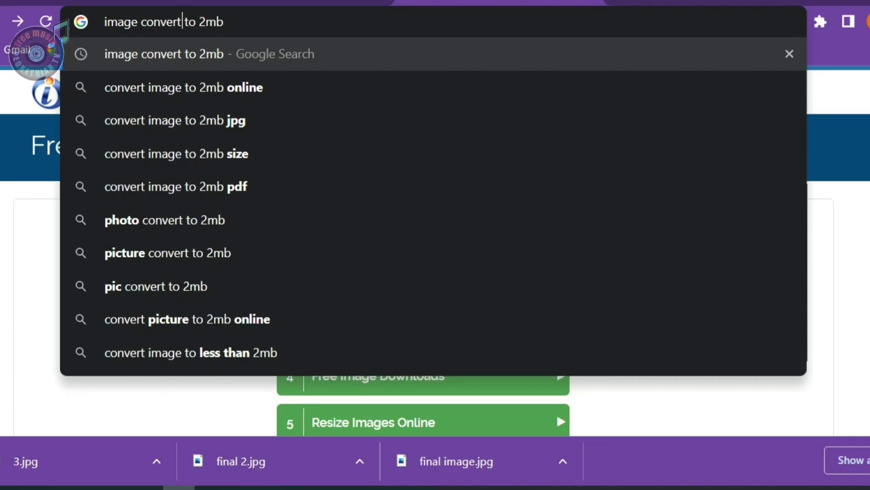
{"action": "key", "text": "BackSpace"}
{"action": "key", "text": "BackSpace"}
{"action": "key", "text": "BackSpace"}
{"action": "key", "text": "BackSpace"}
{"action": "key", "text": "BackSpace"}
{"action": "key", "text": "BackSpace"}
{"action": "key", "text": "BackSpace"}
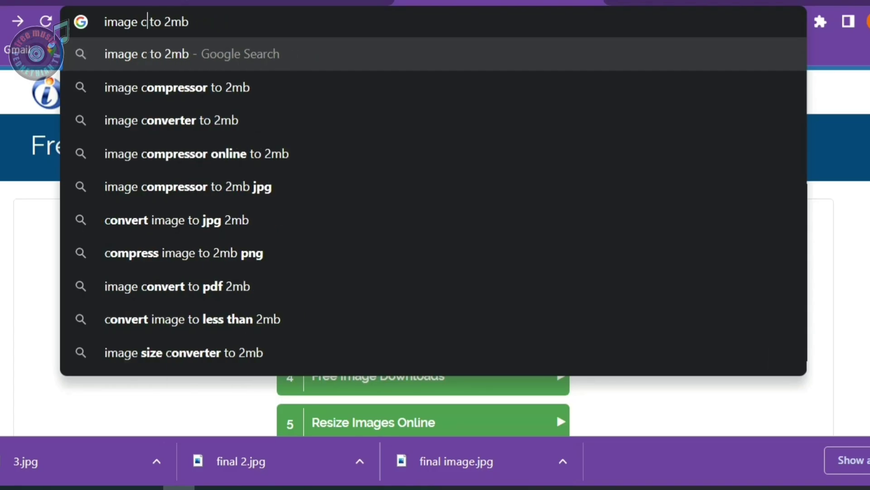
Step: Search Google for 'image rezise to 2mb' to find an online resizer
{"action": "type", "text": "re"}
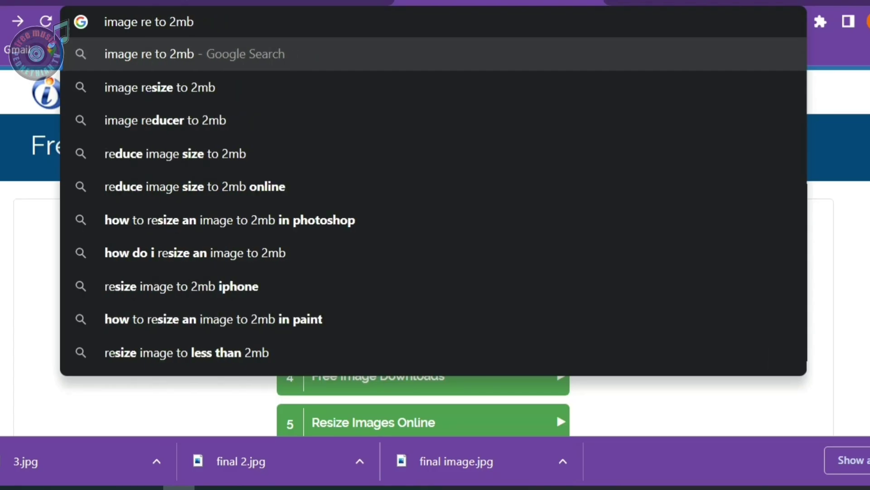
{"action": "type", "text": "zise"}
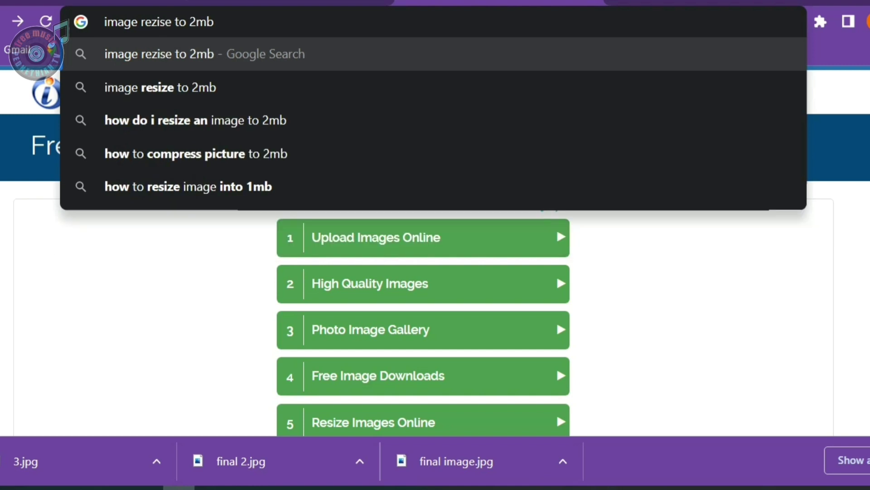
{"action": "key", "text": "Return"}
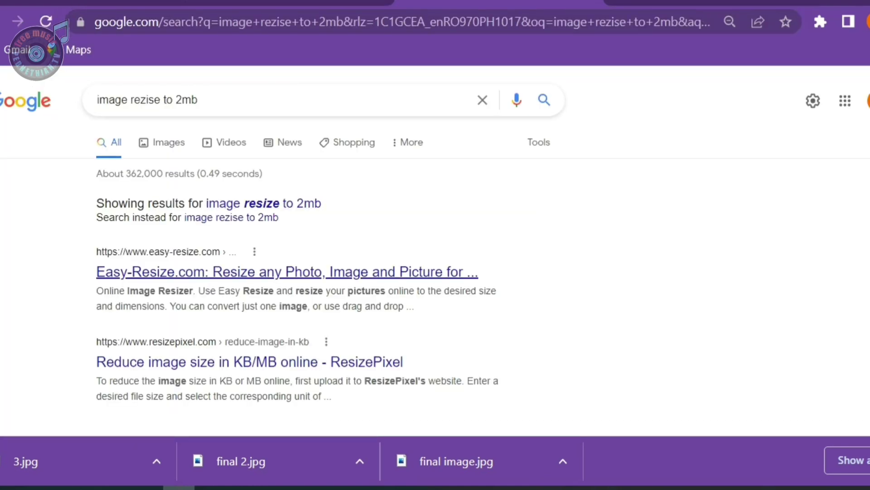
{"action": "scroll", "coordinate": [290, 272], "scroll_direction": "down", "scroll_amount": 2}
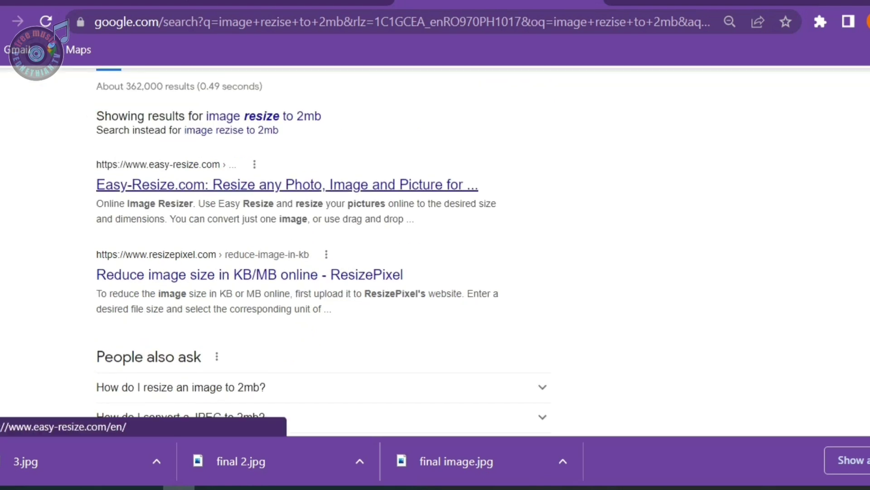
Step: Open Easy-Resize.com and set its maximum file size to 1 MB
{"action": "left_click", "coordinate": [287, 185]}
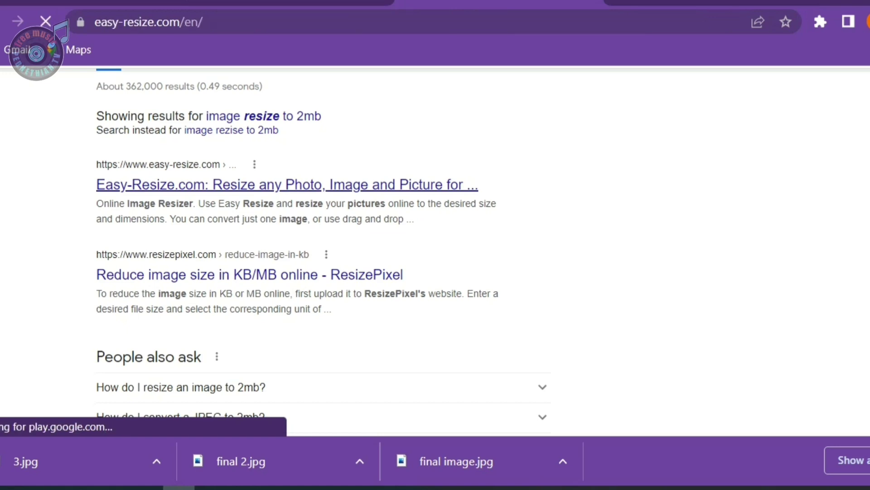
{"action": "scroll", "coordinate": [435, 226], "scroll_direction": "down", "scroll_amount": 3}
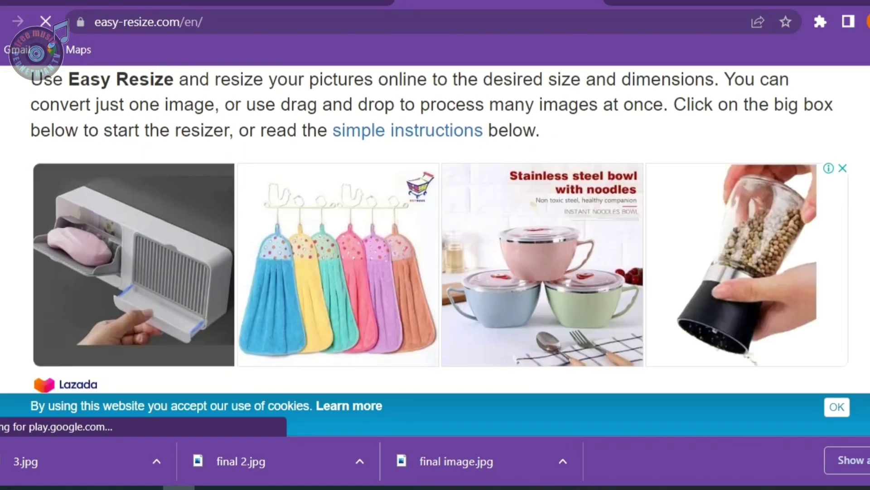
{"action": "scroll", "coordinate": [435, 227], "scroll_direction": "down", "scroll_amount": 3}
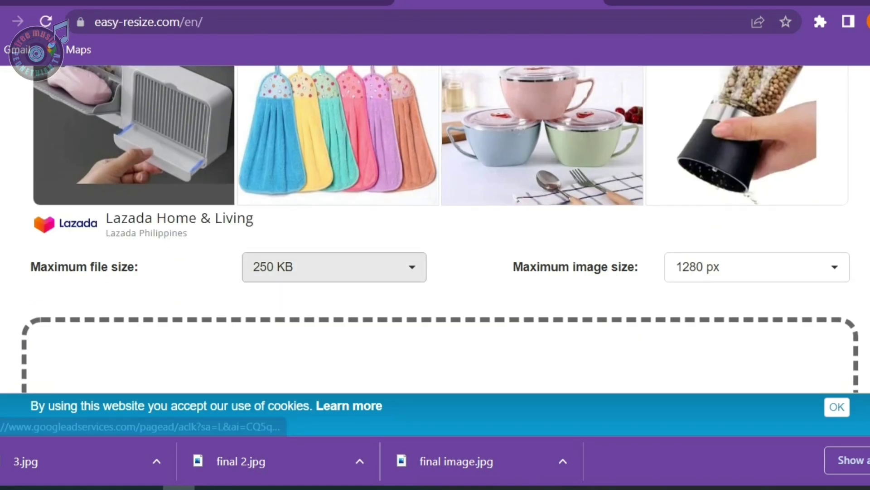
{"action": "left_click", "coordinate": [335, 267]}
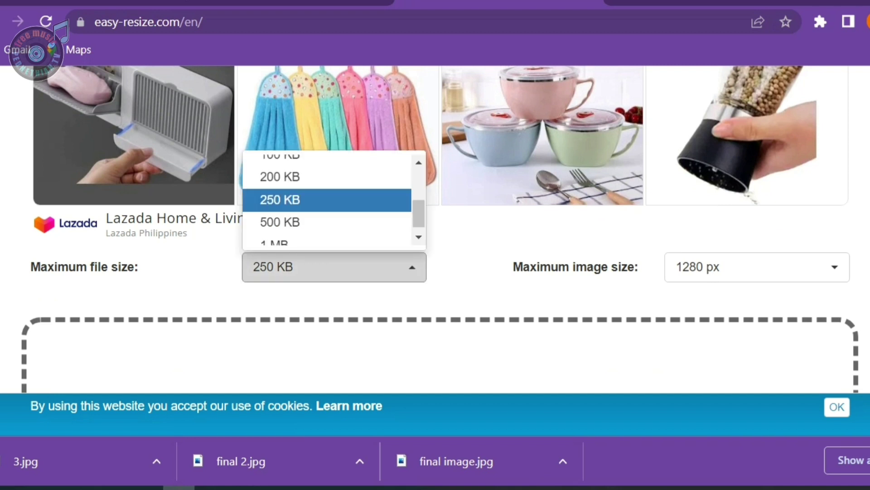
{"action": "scroll", "coordinate": [334, 200], "scroll_direction": "down", "scroll_amount": 1}
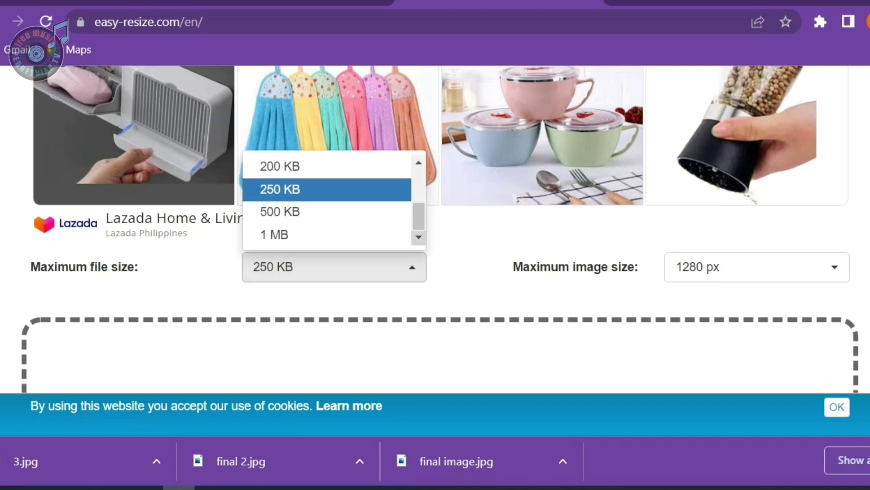
{"action": "scroll", "coordinate": [326, 199], "scroll_direction": "up", "scroll_amount": 3}
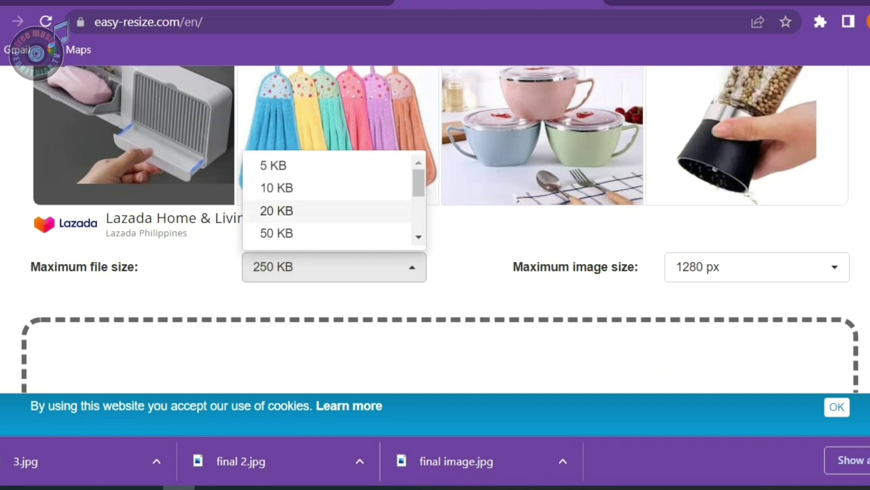
{"action": "scroll", "coordinate": [327, 199], "scroll_direction": "down", "scroll_amount": 5}
{"action": "left_click", "coordinate": [272, 146]}
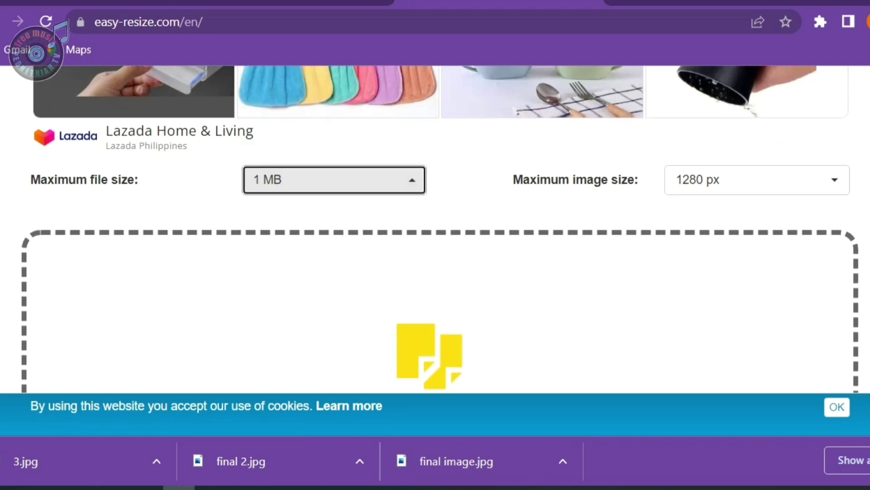
{"action": "left_click", "coordinate": [334, 179]}
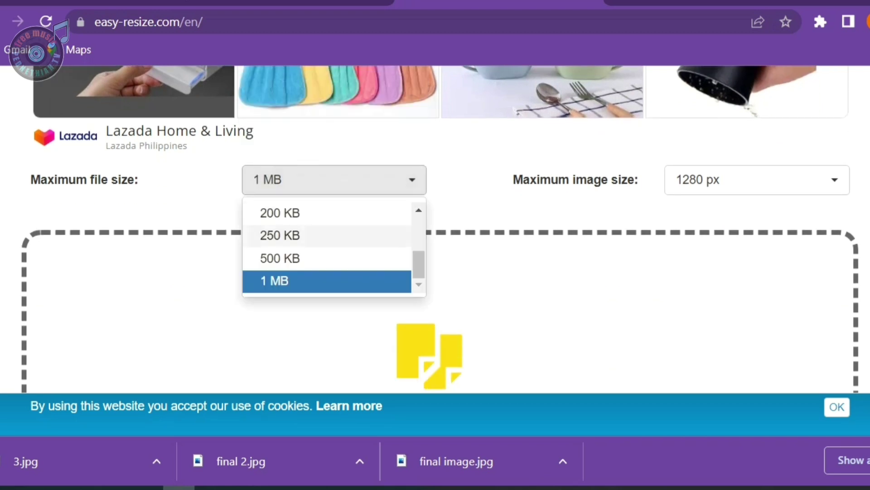
{"action": "key", "text": "Escape"}
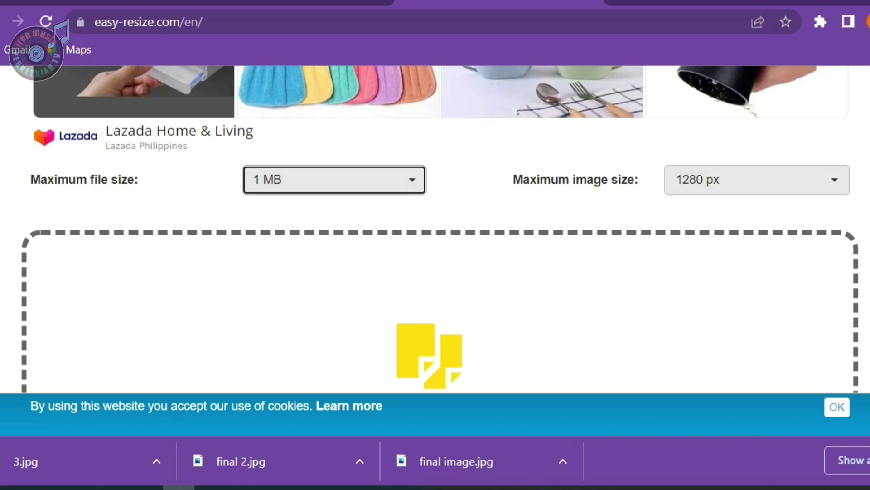
Step: Try 1600 px as the maximum image size, then set it back to 1280 px
{"action": "left_click", "coordinate": [757, 179]}
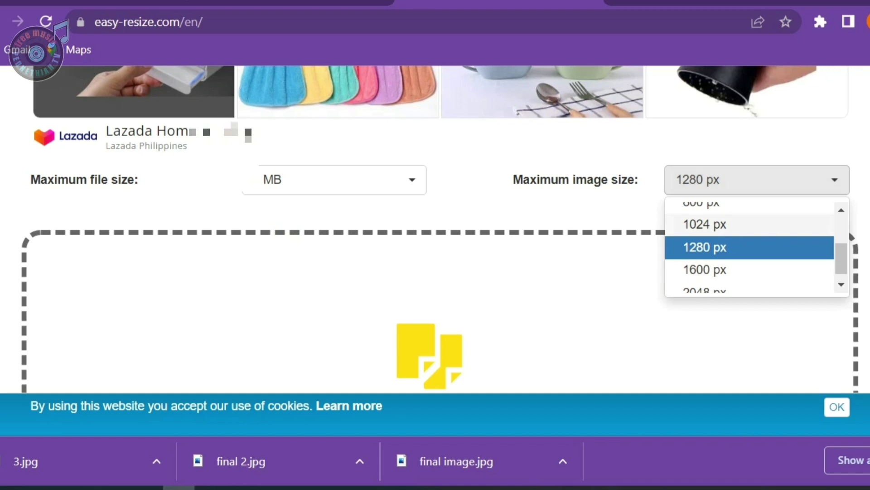
{"action": "scroll", "coordinate": [750, 247], "scroll_direction": "down", "scroll_amount": 1}
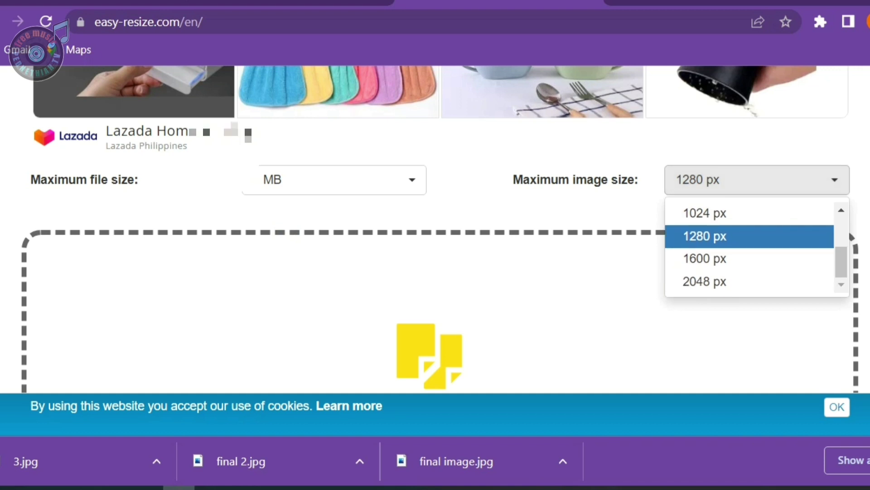
{"action": "left_click", "coordinate": [705, 259]}
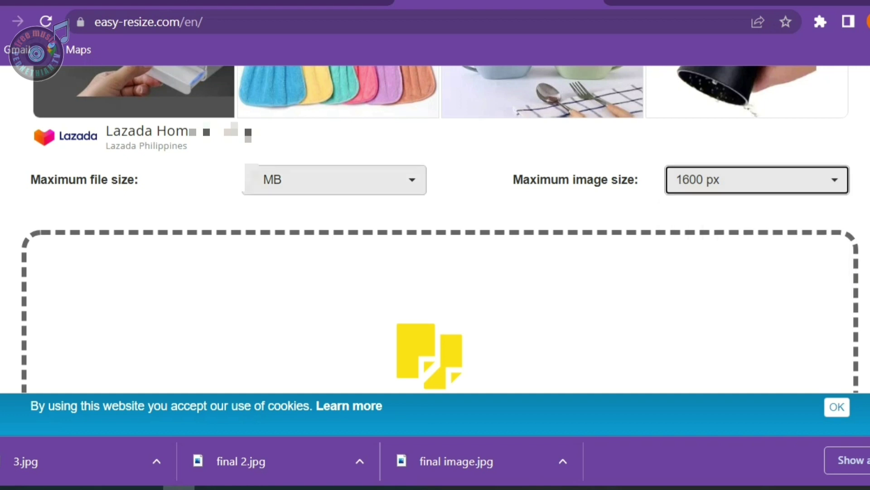
{"action": "left_click", "coordinate": [336, 179]}
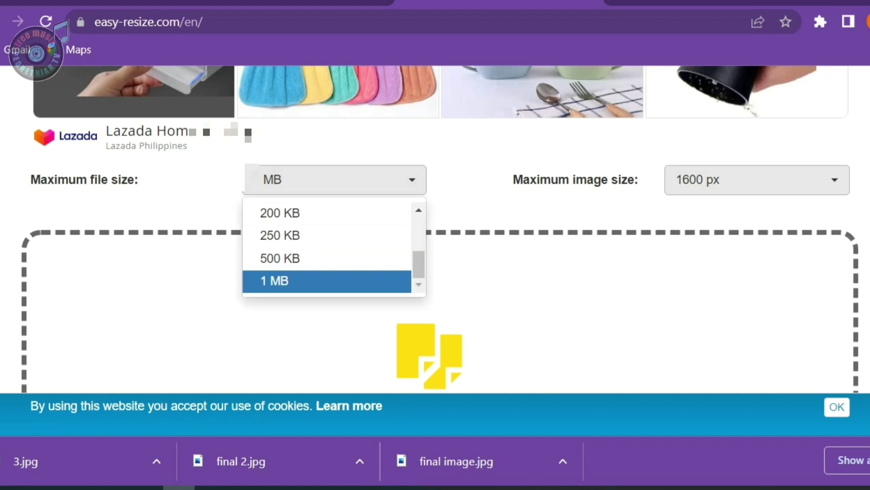
{"action": "left_click", "coordinate": [757, 179]}
{"action": "left_click", "coordinate": [705, 235]}
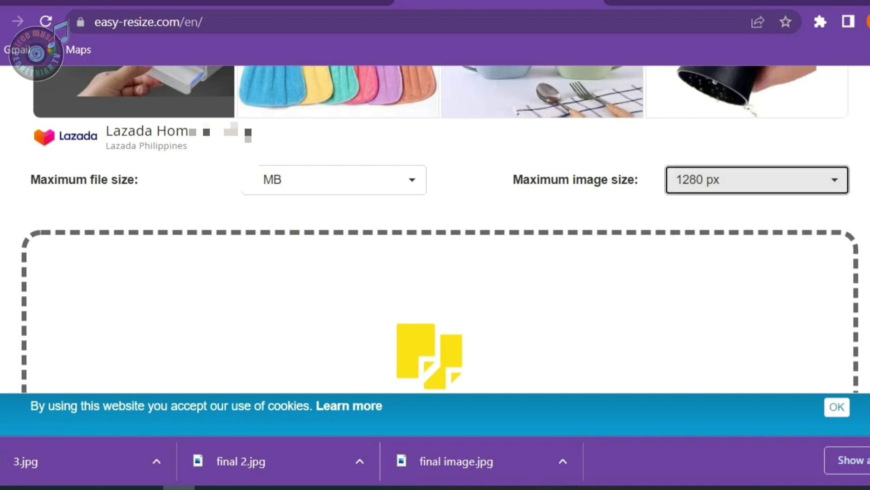
{"action": "scroll", "coordinate": [440, 229], "scroll_direction": "down", "scroll_amount": 4}
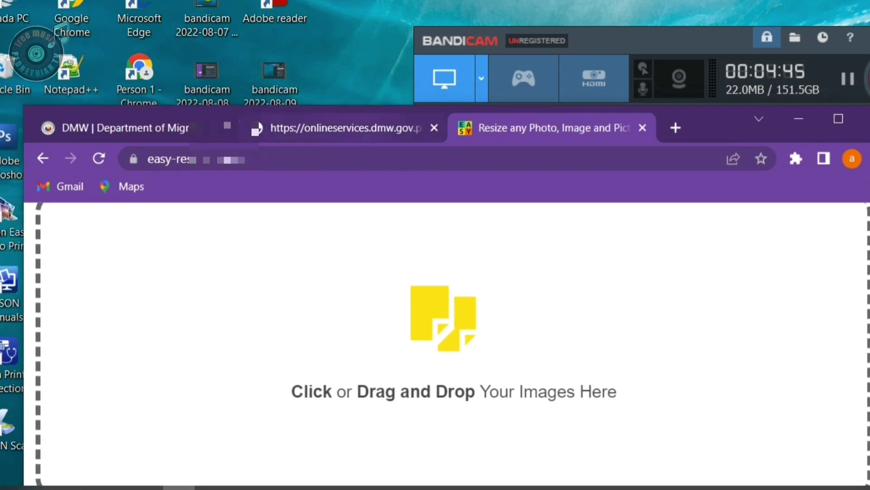
Step: Arrange the POEA and Easy-Resize browser windows to uncover the desktop
{"action": "left_click_drag", "start_coordinate": [345, 127], "coordinate": [540, 14]}
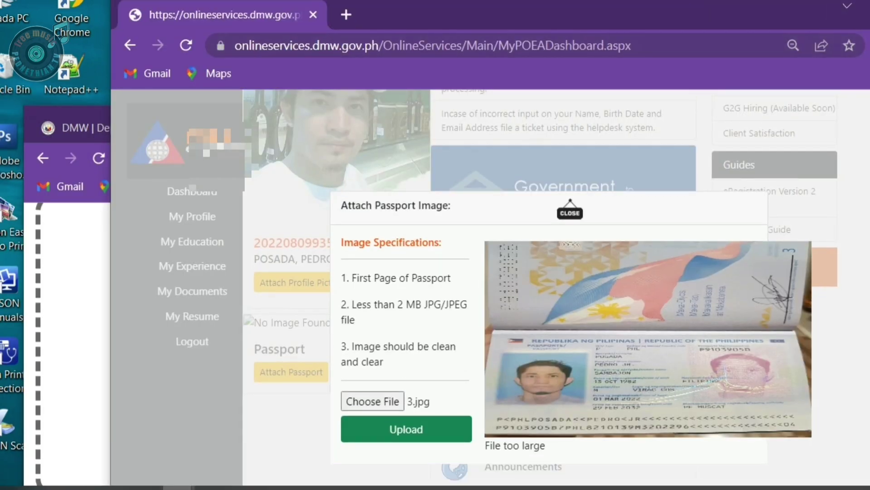
{"action": "left_click_drag", "start_coordinate": [499, 14], "coordinate": [122, 238]}
{"action": "left_click", "coordinate": [589, 128]}
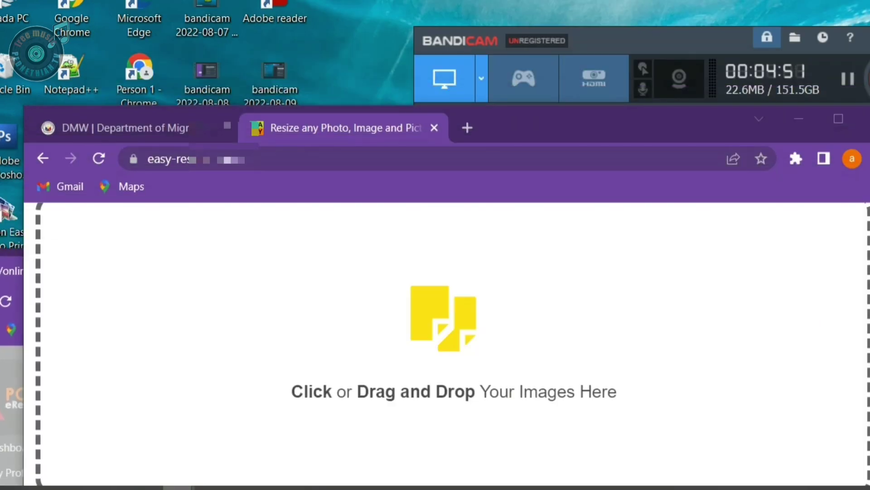
{"action": "left_click_drag", "start_coordinate": [523, 132], "coordinate": [817, 66]}
{"action": "left_click_drag", "start_coordinate": [243, 261], "coordinate": [218, 339]}
Step: Drag photo 20220809_012856 from my pic edited into Easy-Resize and download the result
{"action": "double_click", "coordinate": [139, 211]}
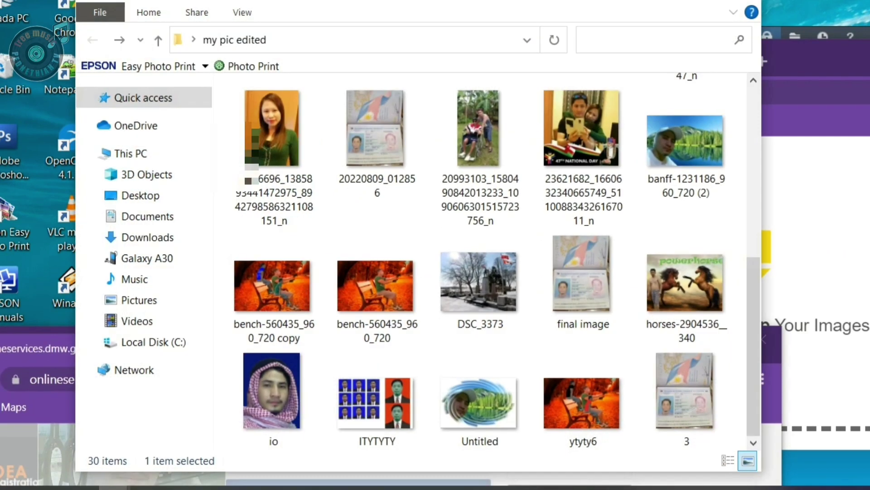
{"action": "left_click_drag", "start_coordinate": [374, 131], "coordinate": [827, 265]}
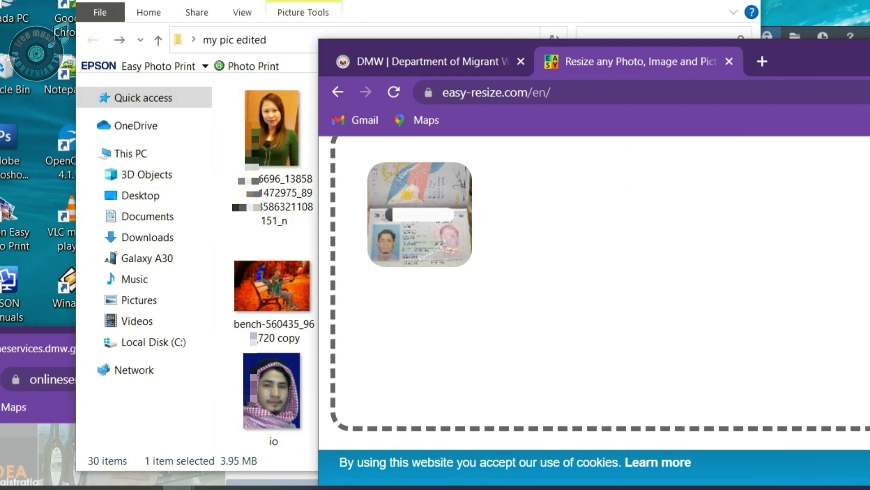
{"action": "left_click_drag", "start_coordinate": [822, 68], "coordinate": [525, 67]}
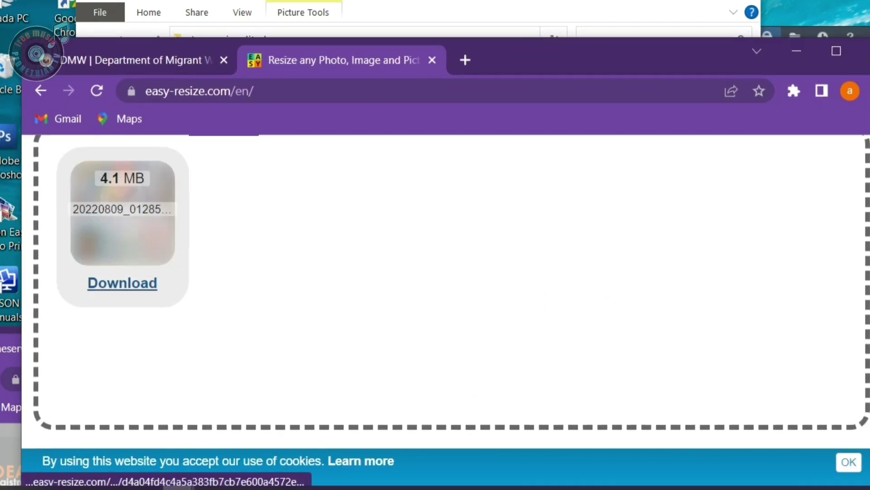
{"action": "left_click", "coordinate": [122, 283]}
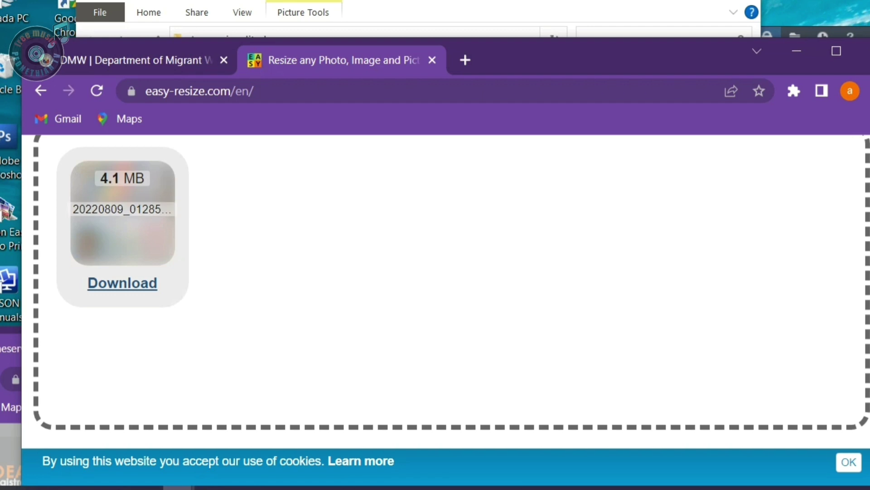
Step: Save the resized passport image under the name 5, then minimize Chrome
{"action": "right_click", "coordinate": [134, 250]}
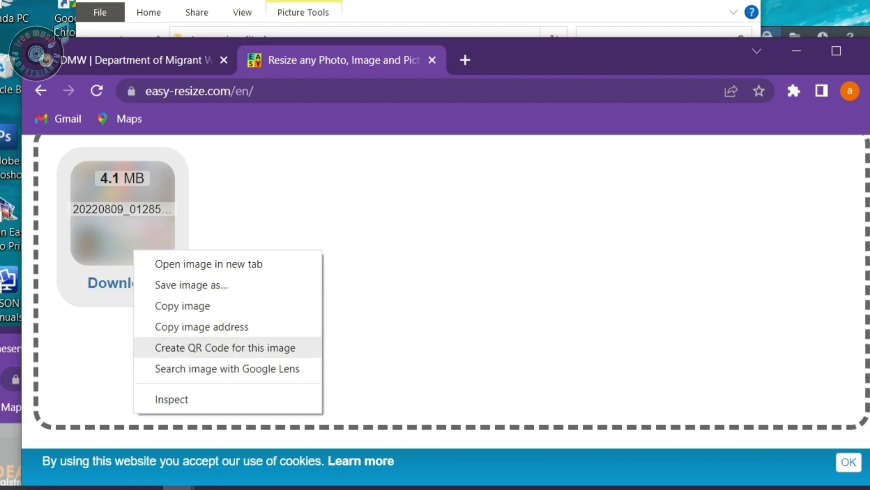
{"action": "left_click", "coordinate": [191, 284]}
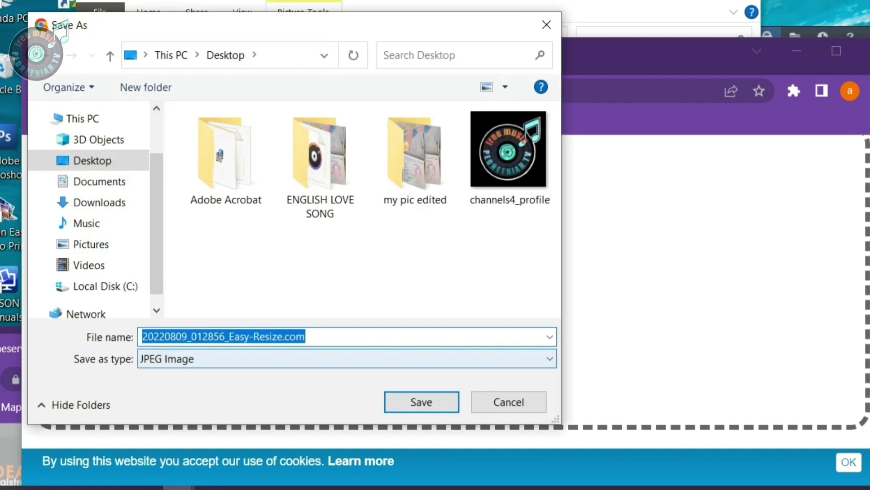
{"action": "type", "text": "5"}
{"action": "key", "text": "Return"}
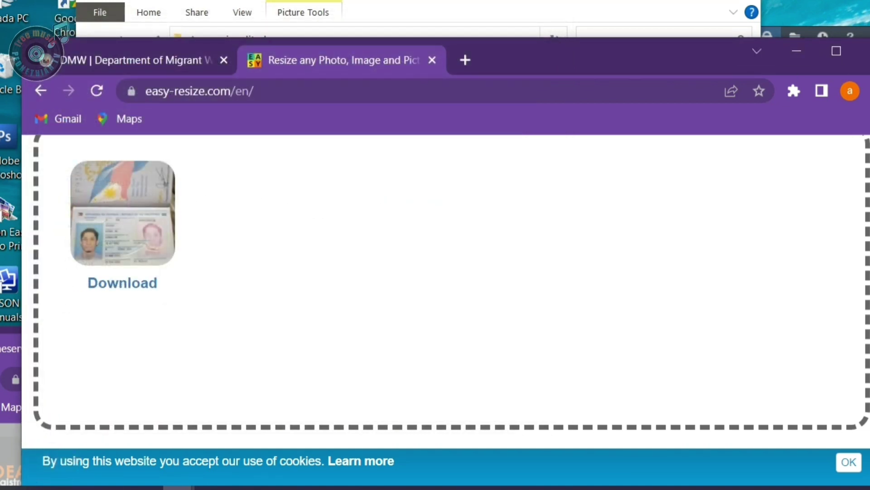
{"action": "left_click", "coordinate": [796, 51]}
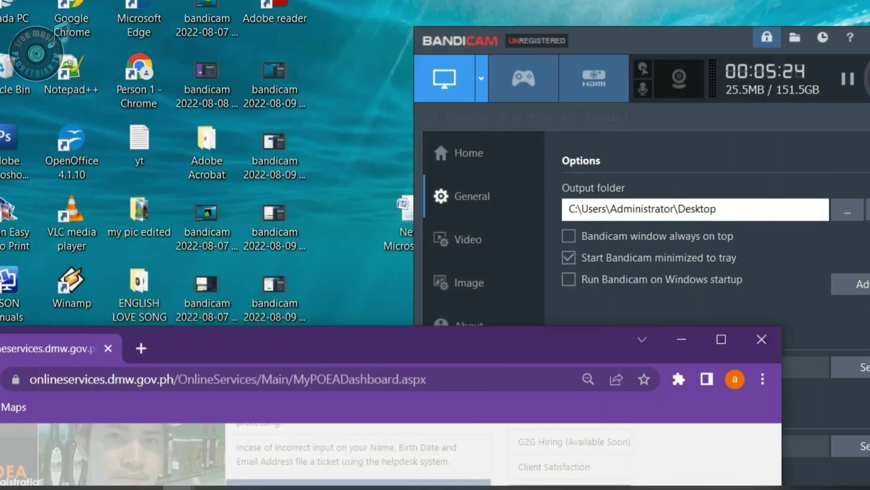
Step: Reposition the Attach Passport dialog and browse the Desktop for an image, then cancel
{"action": "left_click", "coordinate": [571, 277]}
{"action": "left_click_drag", "start_coordinate": [571, 278], "coordinate": [526, 33]}
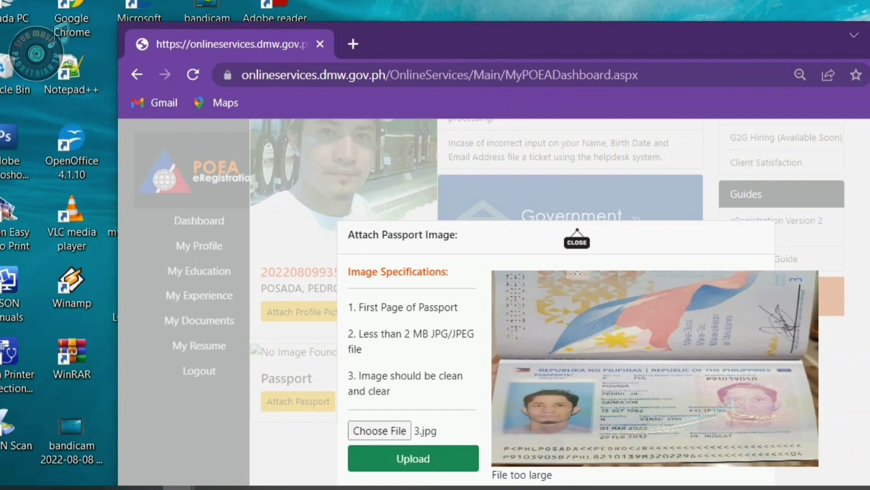
{"action": "left_click", "coordinate": [380, 431]}
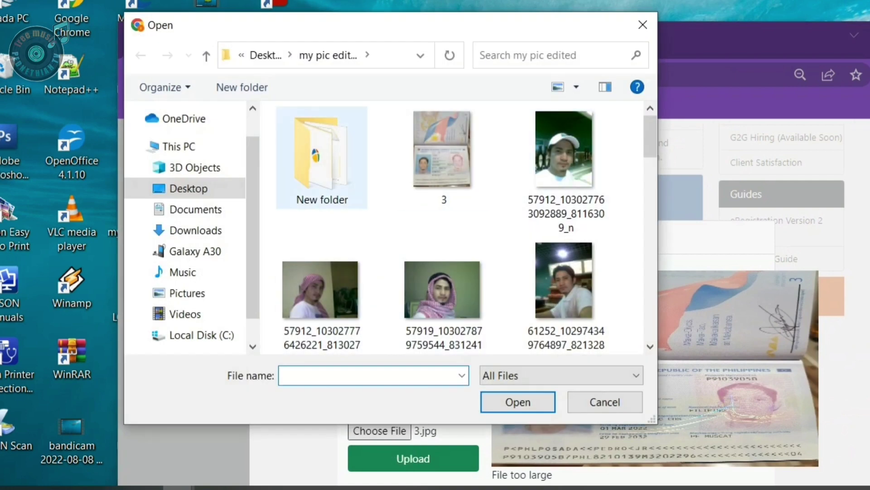
{"action": "left_click", "coordinate": [188, 188]}
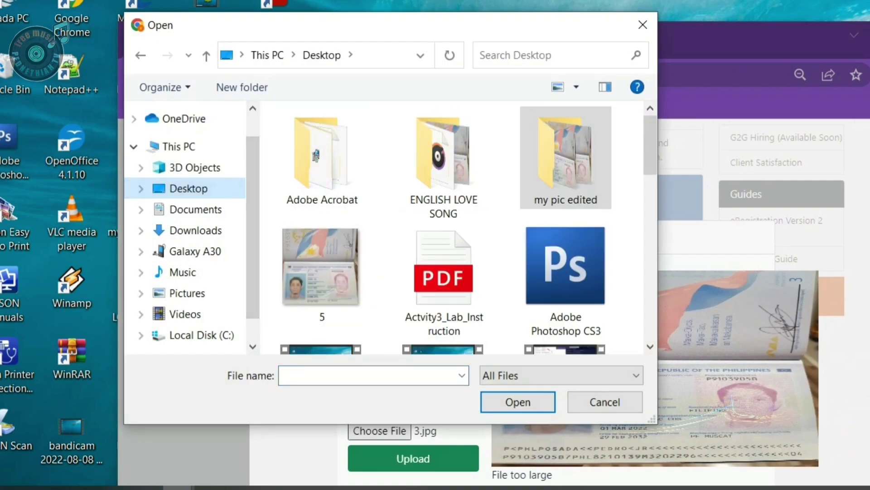
{"action": "scroll", "coordinate": [471, 145], "scroll_direction": "down", "scroll_amount": 10}
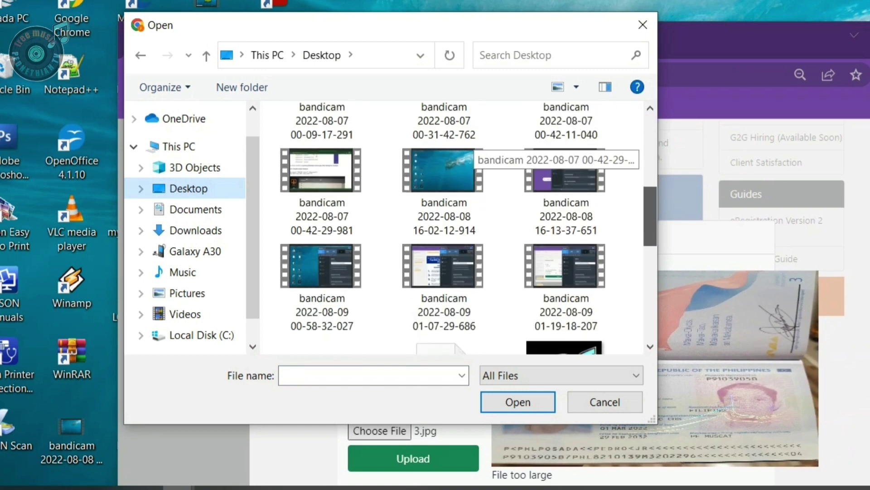
{"action": "scroll", "coordinate": [472, 150], "scroll_direction": "up", "scroll_amount": 10}
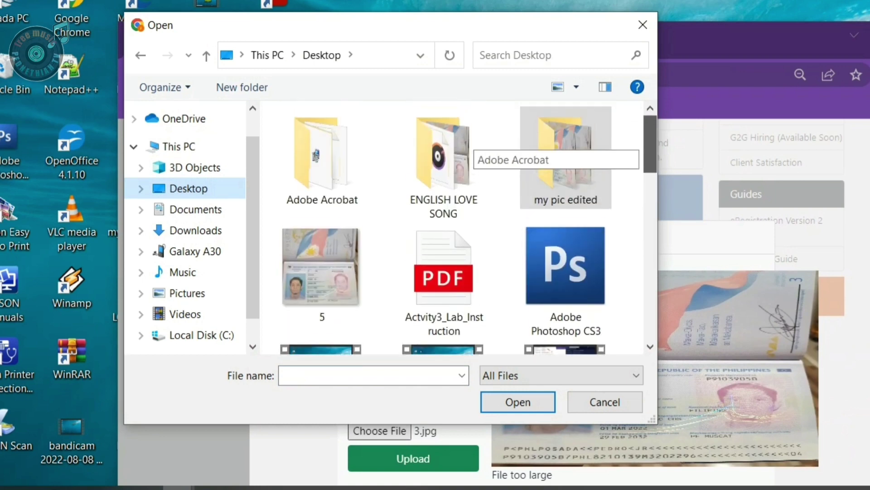
{"action": "left_click_drag", "start_coordinate": [511, 28], "coordinate": [766, 112]}
{"action": "left_click", "coordinate": [647, 26]}
Step: Move file 5 into my pic edited and upload it as the passport image
{"action": "left_click_drag", "start_coordinate": [274, 356], "coordinate": [136, 236]}
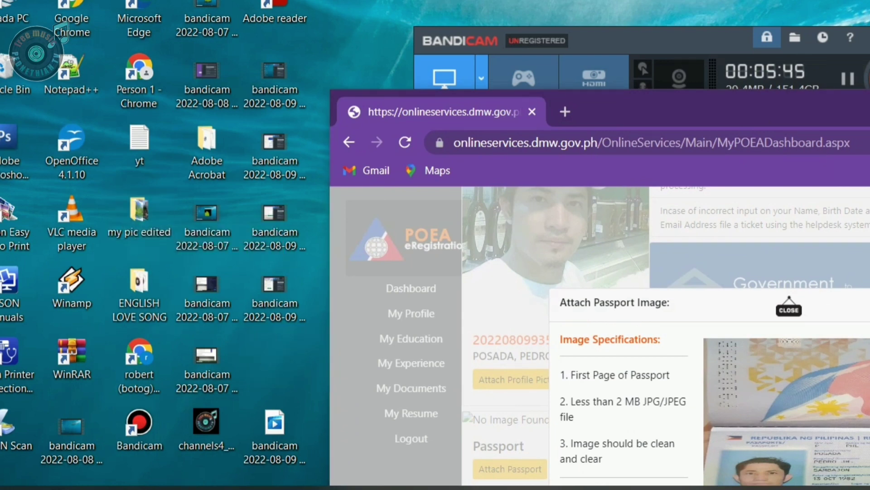
{"action": "left_click_drag", "start_coordinate": [765, 113], "coordinate": [424, 2]}
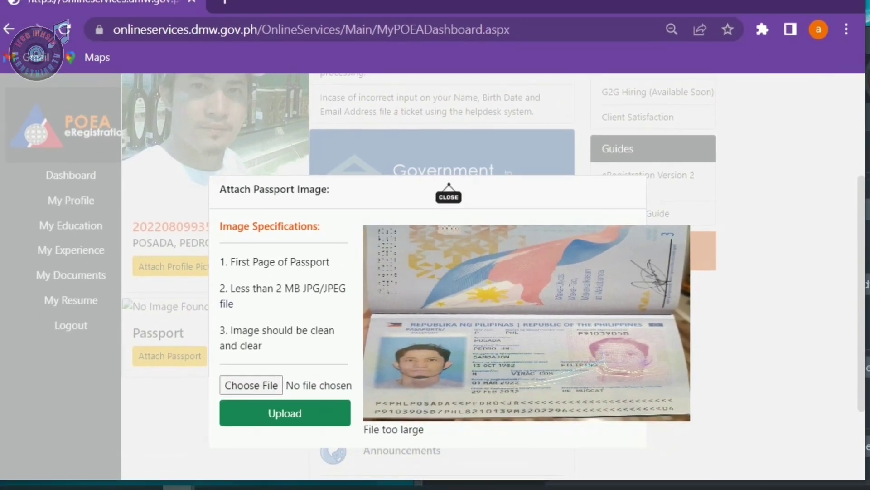
{"action": "left_click", "coordinate": [251, 384]}
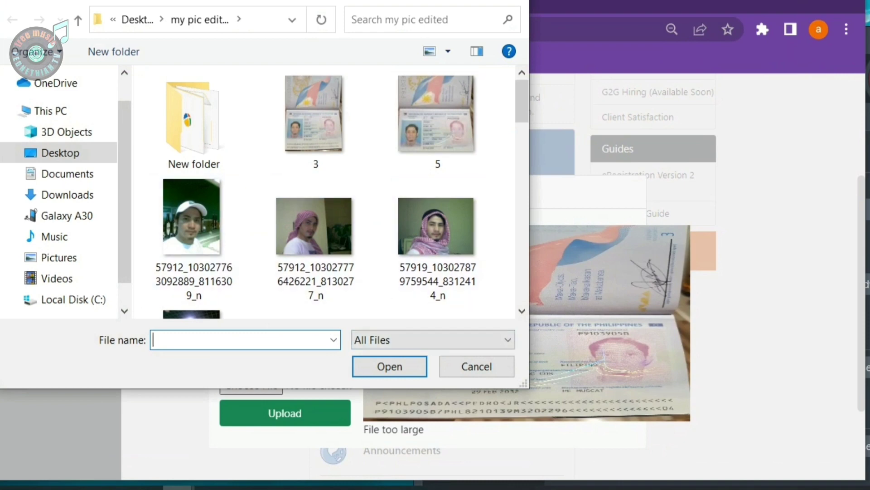
{"action": "left_click", "coordinate": [437, 119]}
{"action": "key", "text": "Return"}
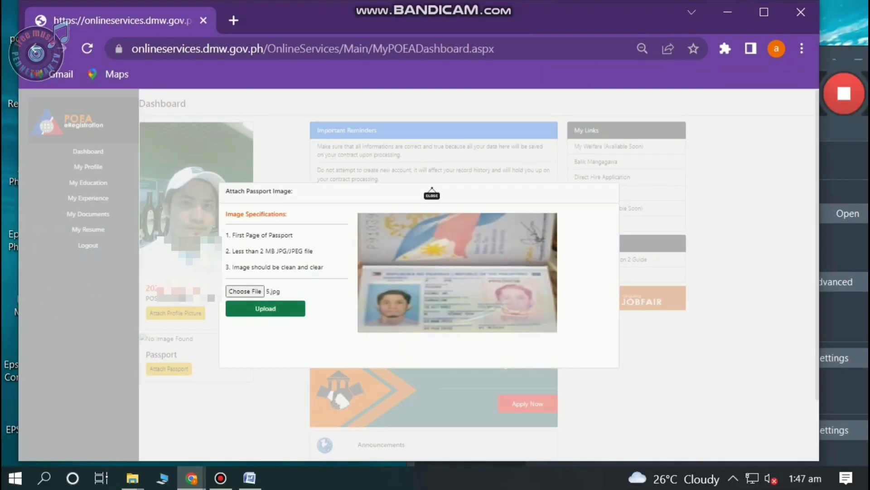
{"action": "left_click", "coordinate": [285, 413]}
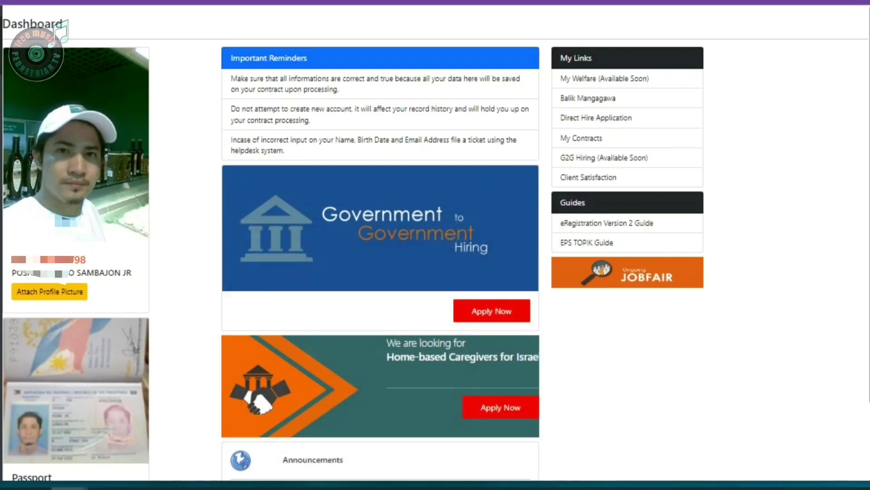
Step: Check the uploaded passport image on the dashboard, zooming the page in with Ctrl+Plus
{"action": "scroll", "coordinate": [435, 245], "scroll_direction": "down", "scroll_amount": 2}
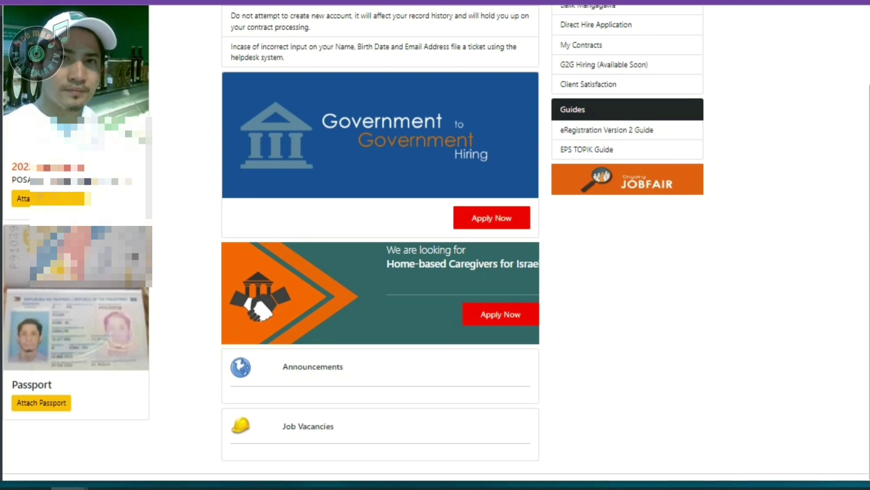
{"action": "scroll", "coordinate": [435, 245], "scroll_direction": "up", "scroll_amount": 2}
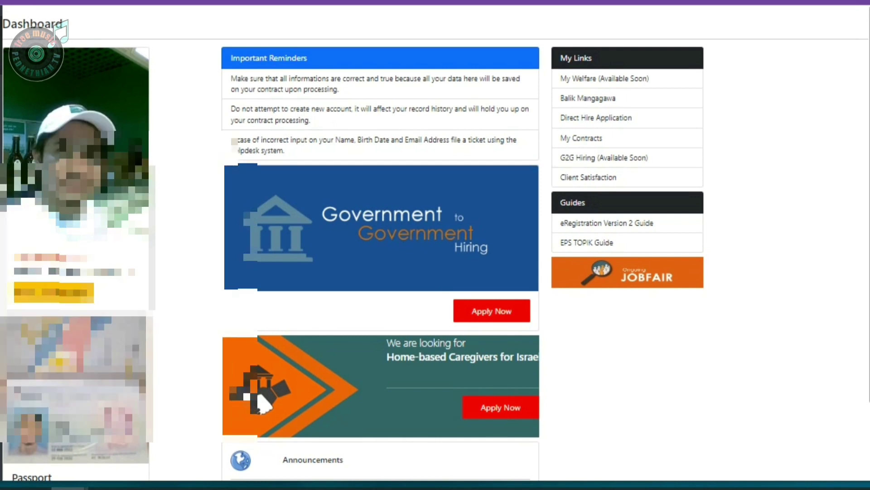
{"action": "key", "text": "ctrl+plus"}
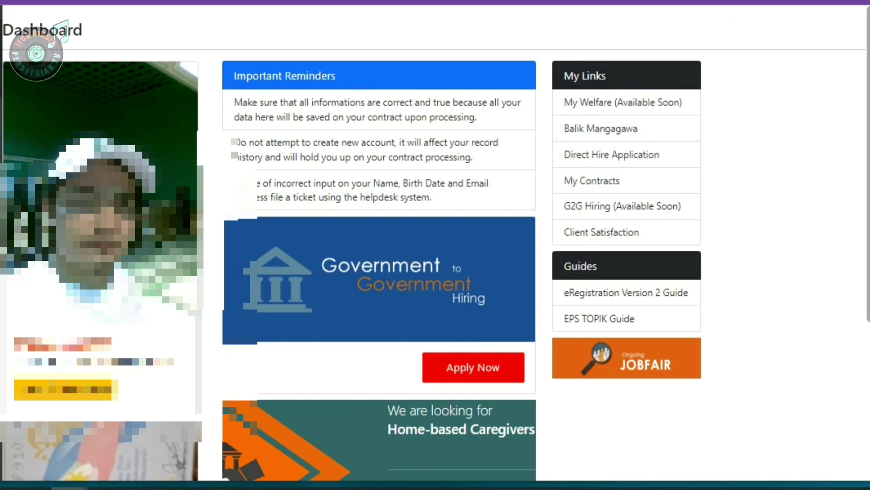
{"action": "scroll", "coordinate": [435, 243], "scroll_direction": "down", "scroll_amount": 4}
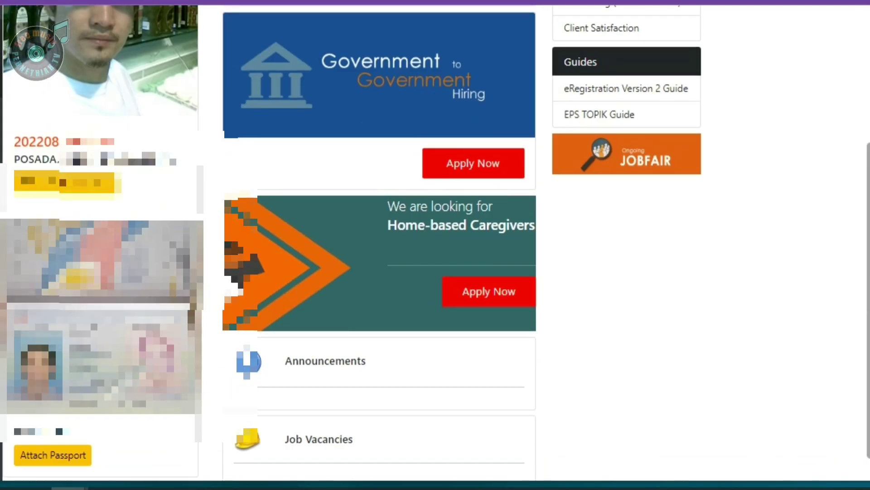
{"action": "scroll", "coordinate": [435, 243], "scroll_direction": "up", "scroll_amount": 4}
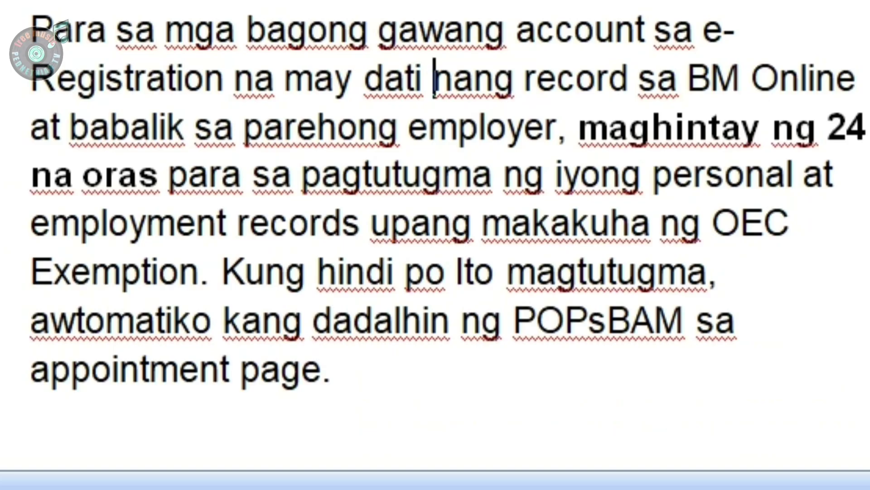
Step: Enter 08/09/2022 as the flight date and continue to the contract details
{"action": "left_click_drag", "start_coordinate": [31, 31], "coordinate": [333, 369]}
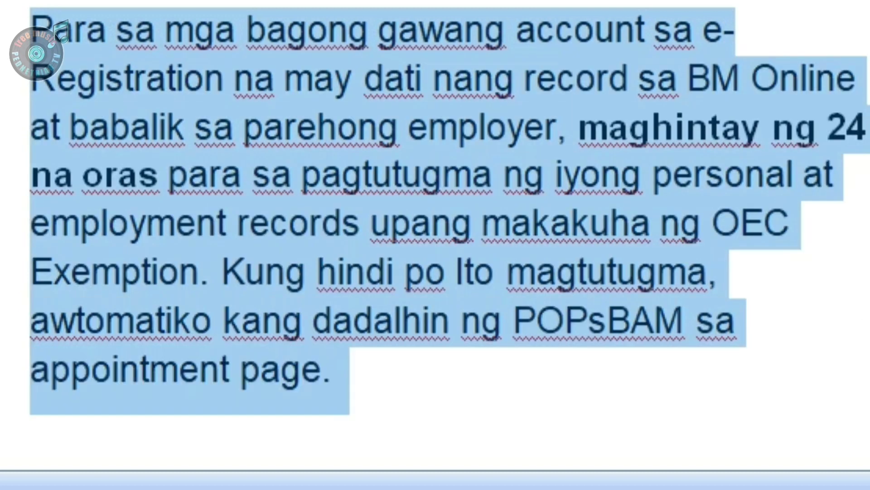
{"action": "left_click", "coordinate": [333, 370]}
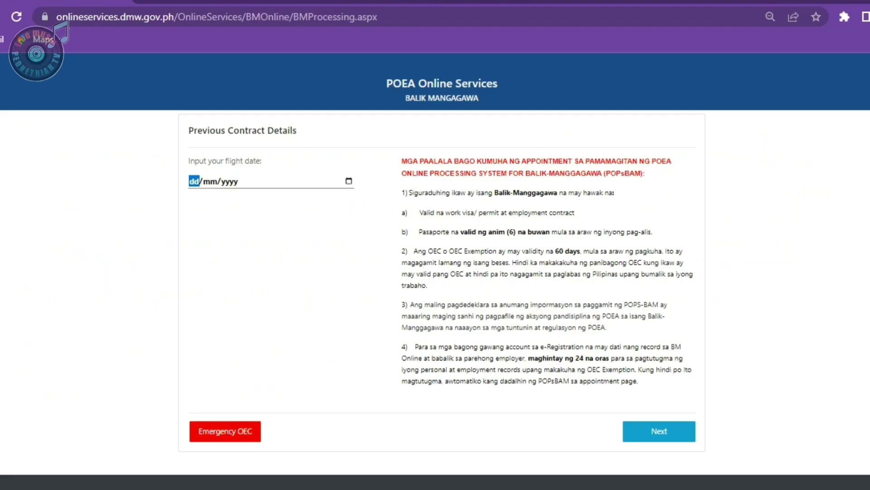
{"action": "type", "text": "08/"}
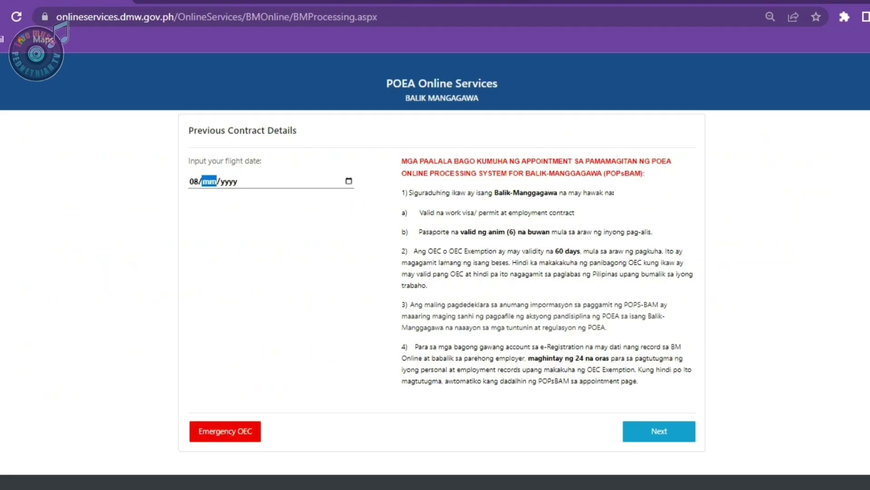
{"action": "type", "text": "09/"}
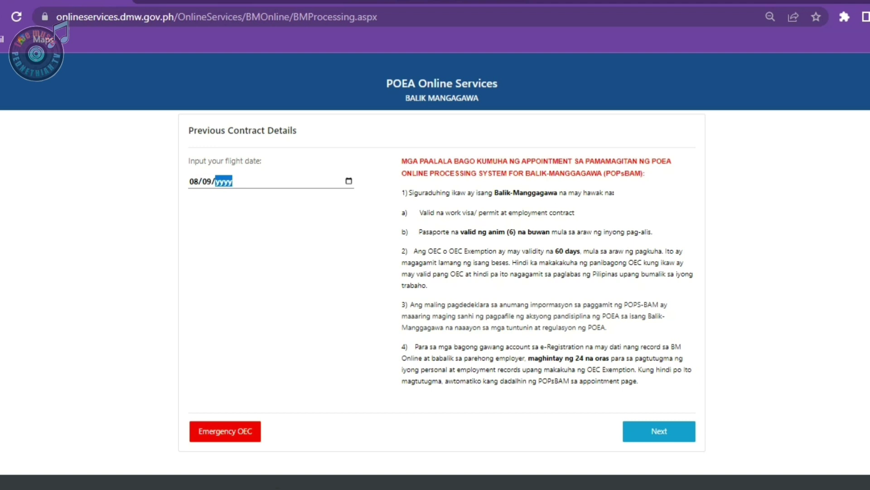
{"action": "type", "text": "2022"}
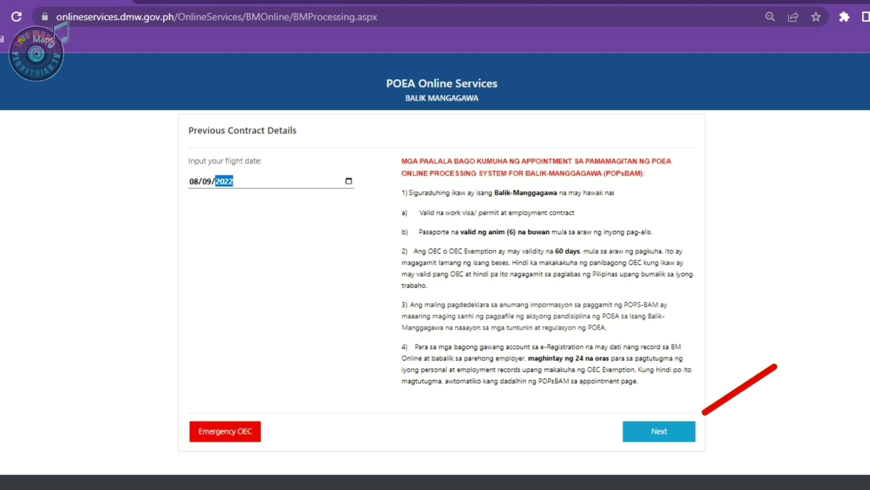
{"action": "key", "text": "Return"}
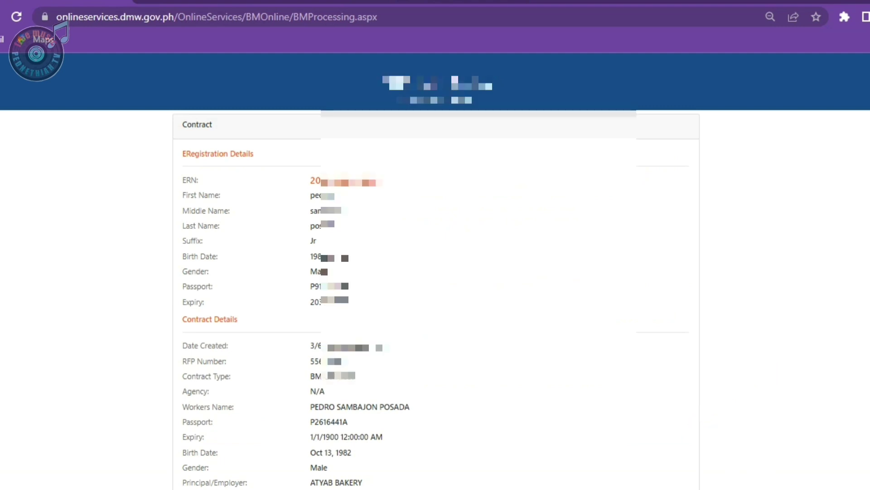
Step: Confirm returning to ATYAB BAKERY in OMAN as COOK, and acknowledge the false-information sanctions warning
{"action": "scroll", "coordinate": [435, 272], "scroll_direction": "down", "scroll_amount": 5}
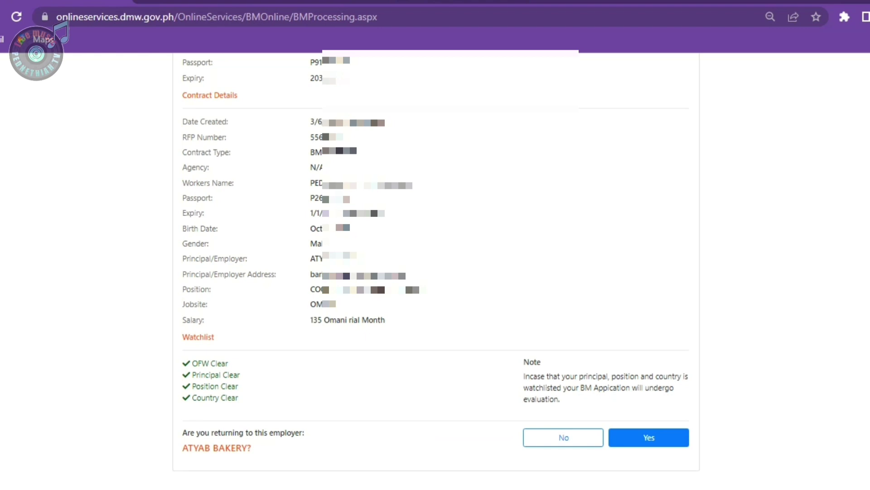
{"action": "scroll", "coordinate": [436, 272], "scroll_direction": "up", "scroll_amount": 2}
{"action": "scroll", "coordinate": [435, 272], "scroll_direction": "down", "scroll_amount": 2}
{"action": "key", "text": "ctrl+plus"}
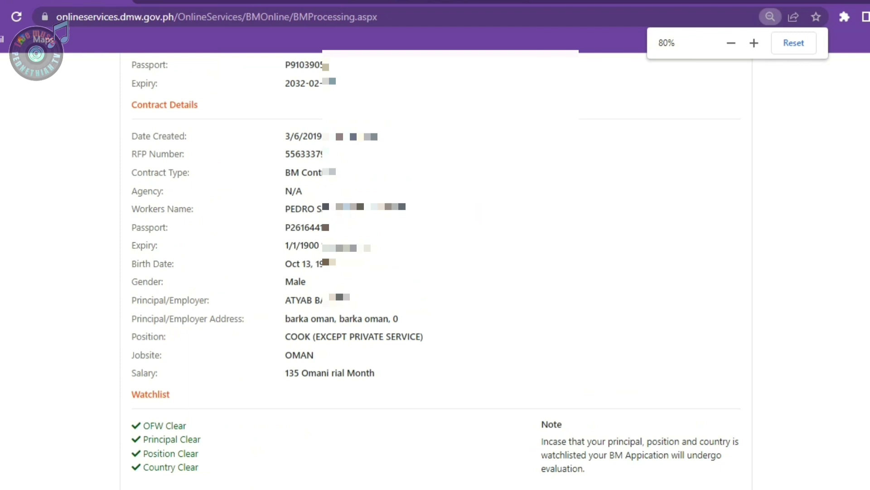
{"action": "scroll", "coordinate": [435, 272], "scroll_direction": "down", "scroll_amount": 2}
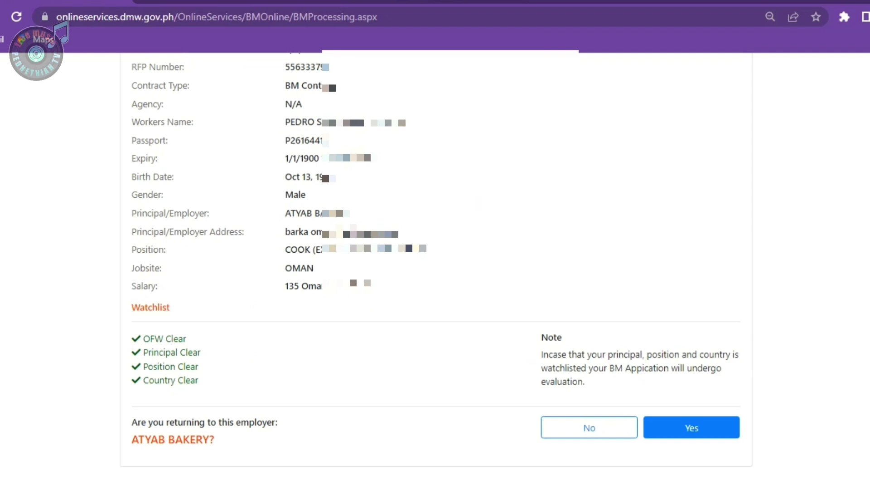
{"action": "left_click", "coordinate": [691, 427]}
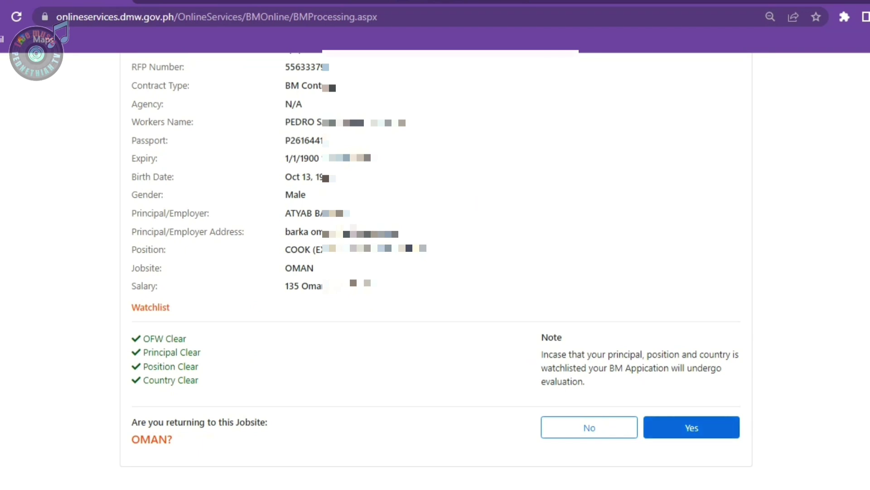
{"action": "left_click", "coordinate": [692, 427]}
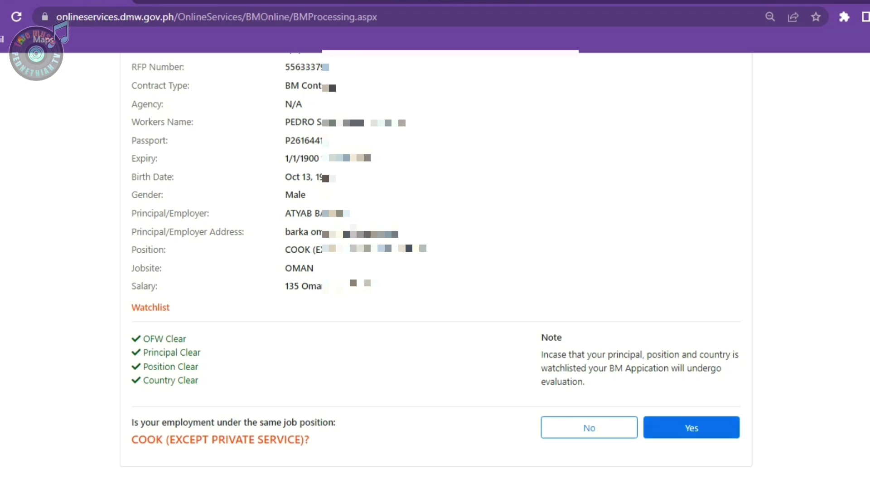
{"action": "left_click", "coordinate": [692, 427]}
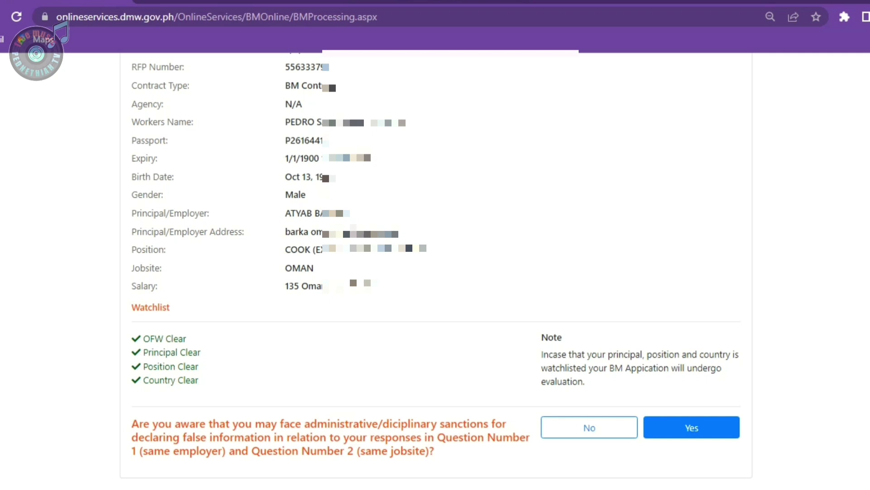
{"action": "left_click", "coordinate": [692, 427]}
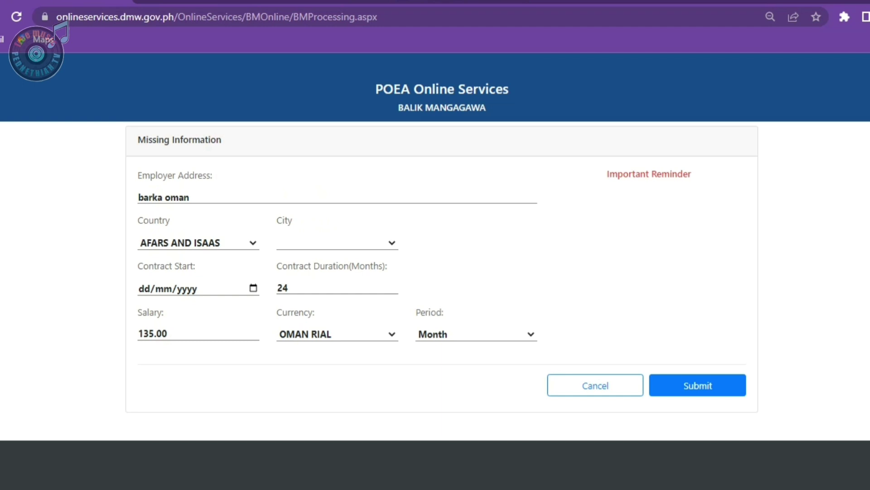
Step: Set the employer country to OMAN and the city to MUSCAT
{"action": "left_click", "coordinate": [198, 243]}
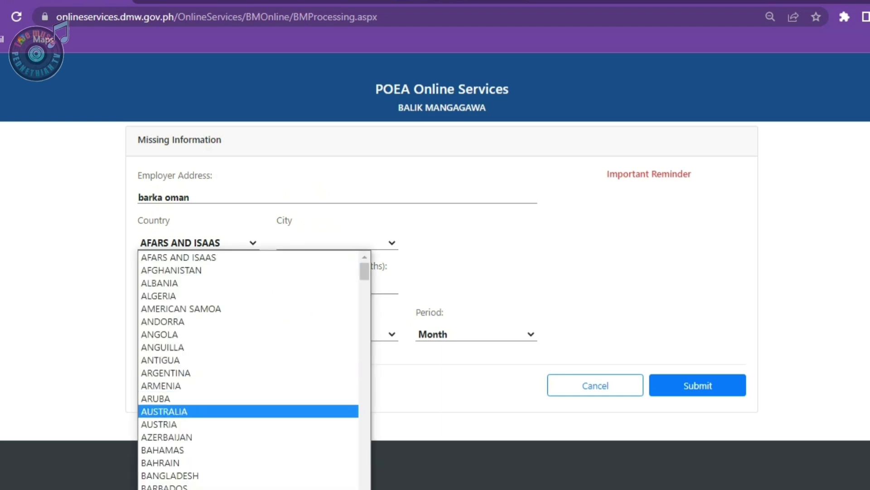
{"action": "type", "text": "oman"}
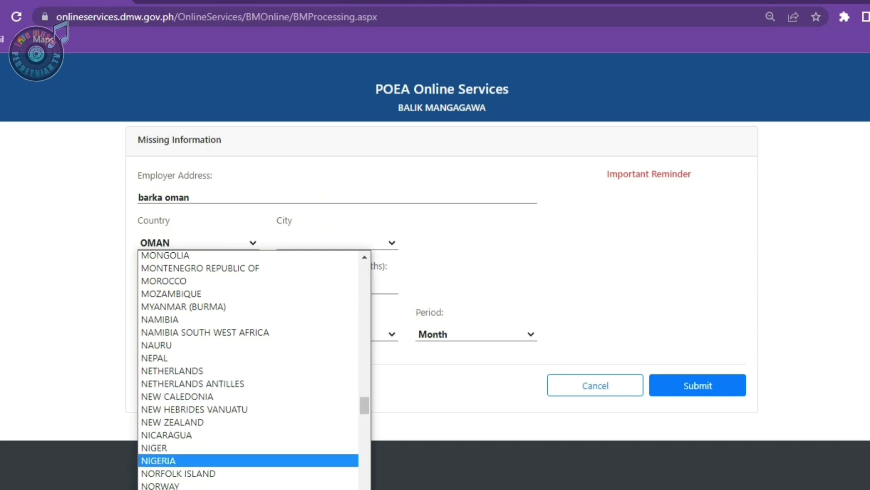
{"action": "key", "text": "Escape"}
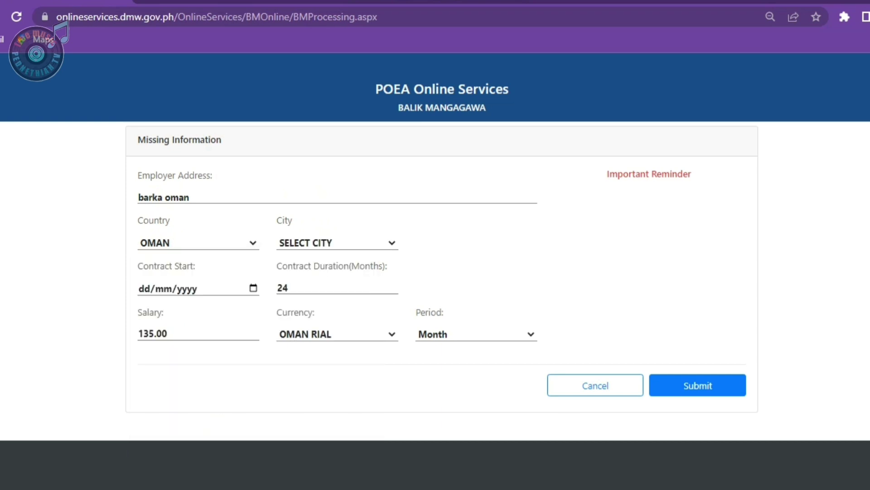
{"action": "left_click", "coordinate": [337, 242]}
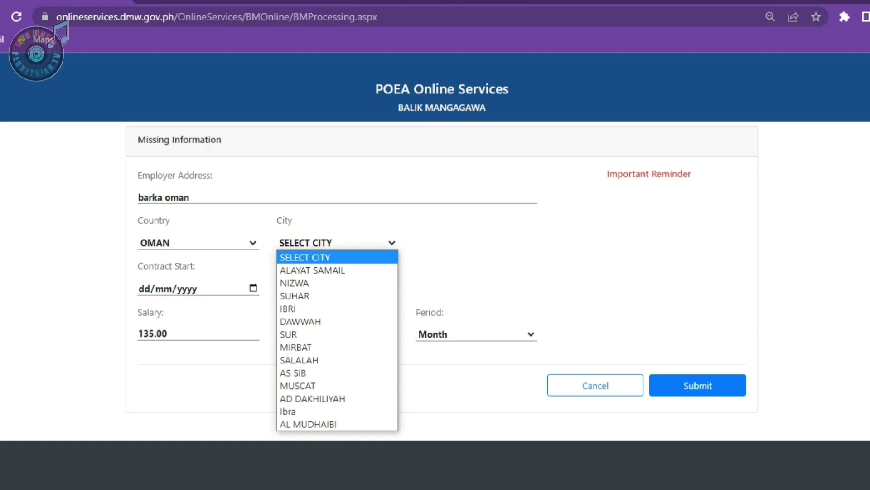
{"action": "key", "text": "Down"}
{"action": "key", "text": "Down"}
{"action": "key", "text": "Down"}
{"action": "key", "text": "Down"}
{"action": "key", "text": "Down"}
{"action": "key", "text": "Down"}
{"action": "key", "text": "Down"}
{"action": "key", "text": "Down"}
{"action": "key", "text": "Down"}
{"action": "key", "text": "Down"}
{"action": "key", "text": "Down"}
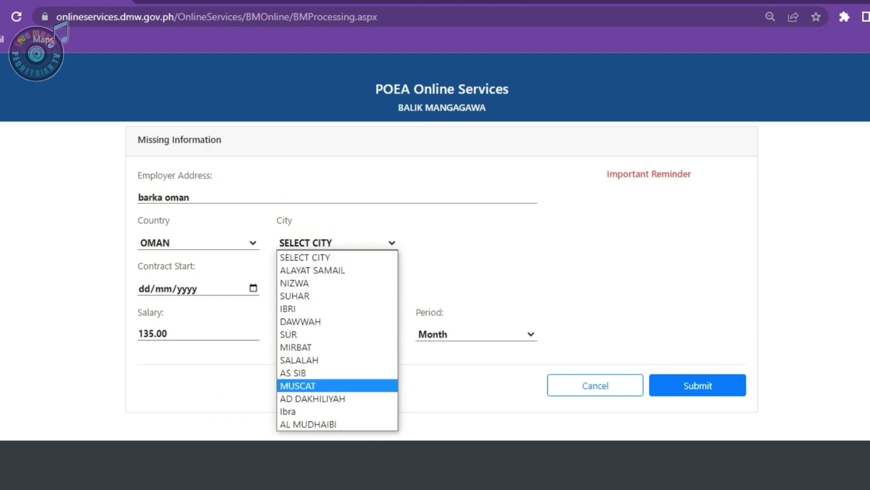
{"action": "key", "text": "Up"}
{"action": "key", "text": "Return"}
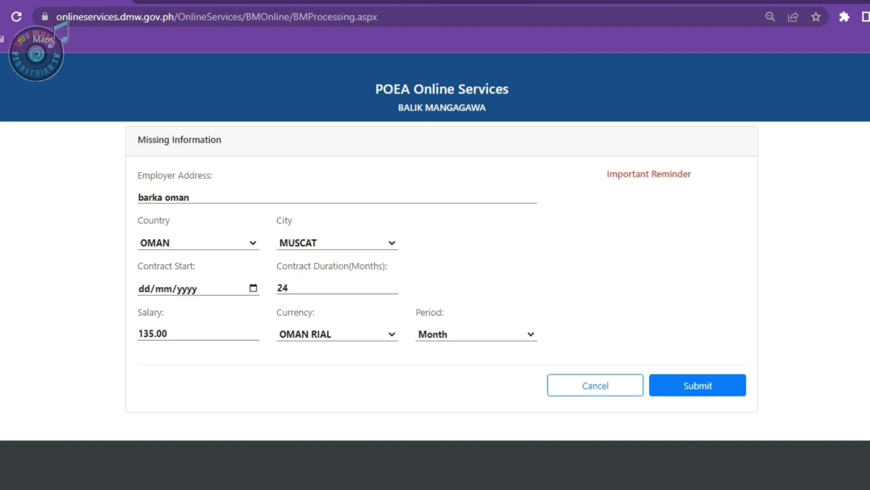
Step: Enter 07/04/2021 as the contract start date and submit the missing information
{"action": "left_click", "coordinate": [144, 288]}
{"action": "type", "text": "07/"}
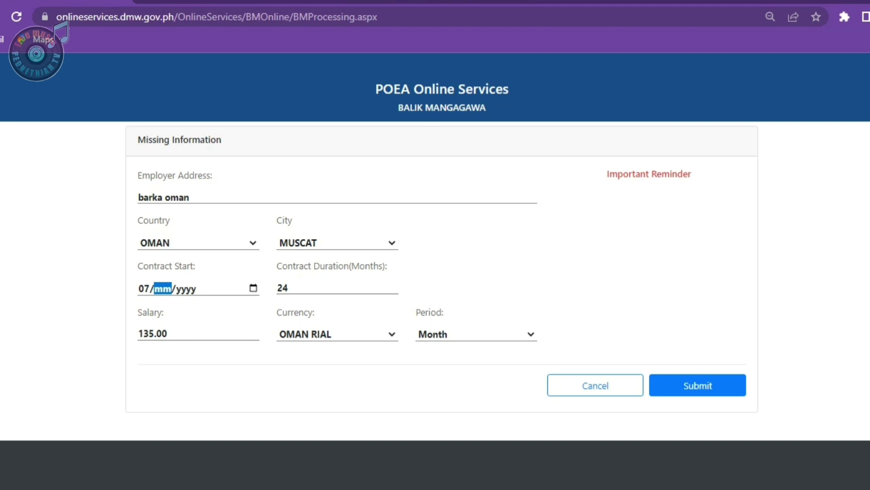
{"action": "type", "text": "04/"}
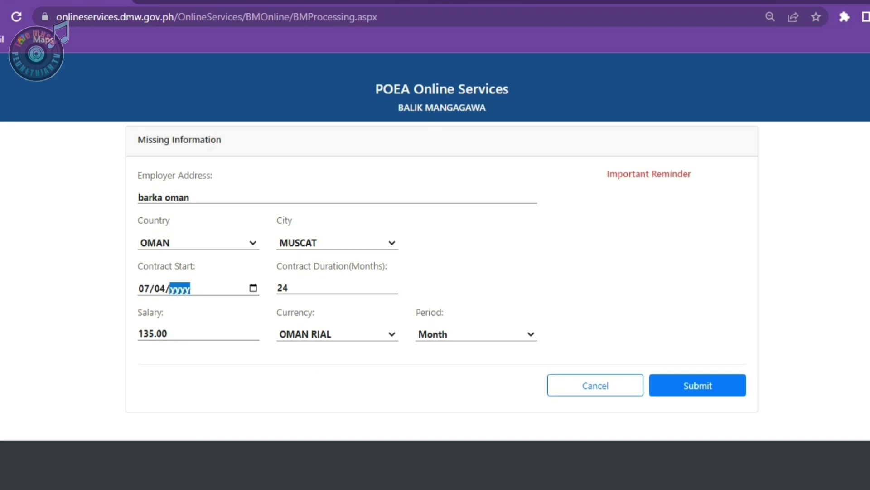
{"action": "type", "text": "2021"}
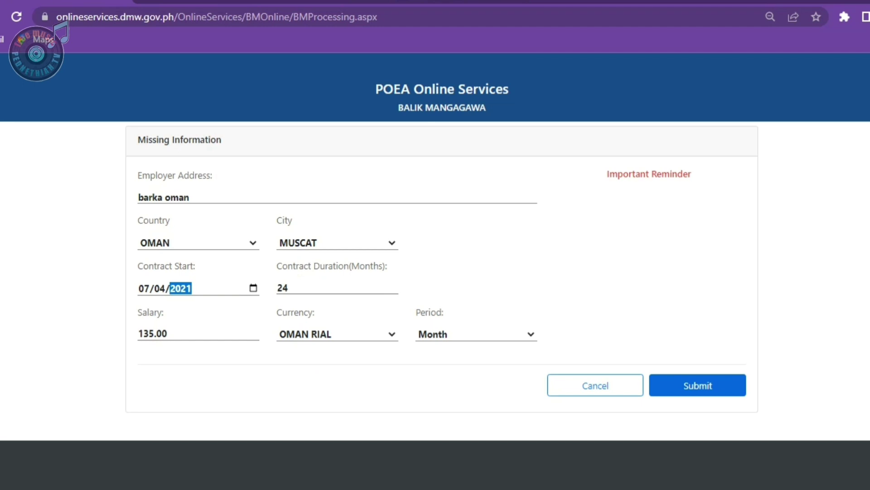
{"action": "left_click", "coordinate": [698, 384]}
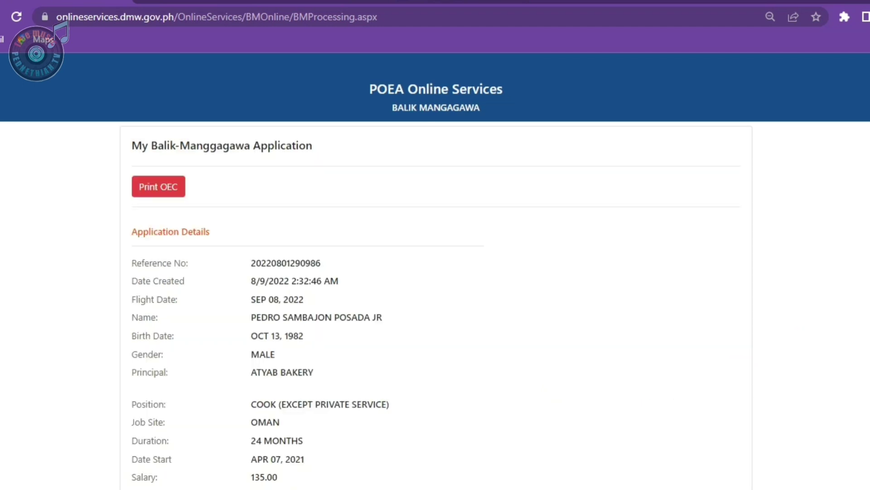
Step: Review the Balik-Manggagawa application details and bring up the OEC with Print OEC
{"action": "scroll", "coordinate": [436, 272], "scroll_direction": "down", "scroll_amount": 6}
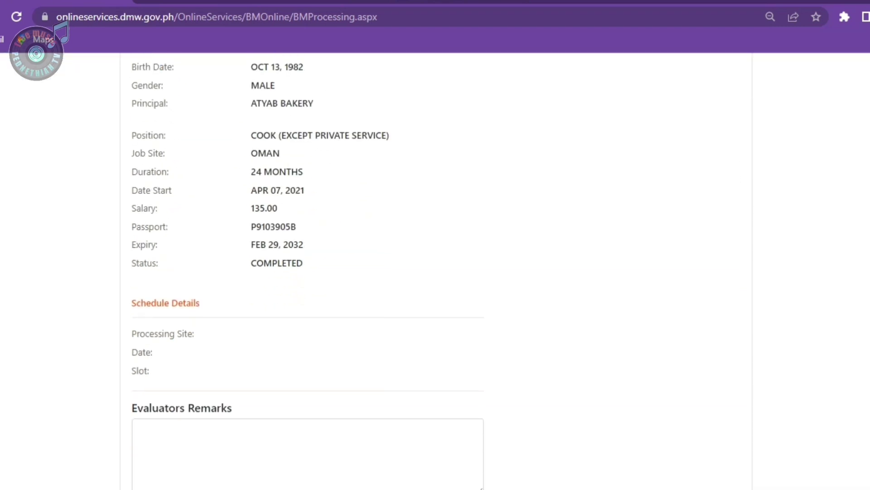
{"action": "scroll", "coordinate": [436, 272], "scroll_direction": "up", "scroll_amount": 6}
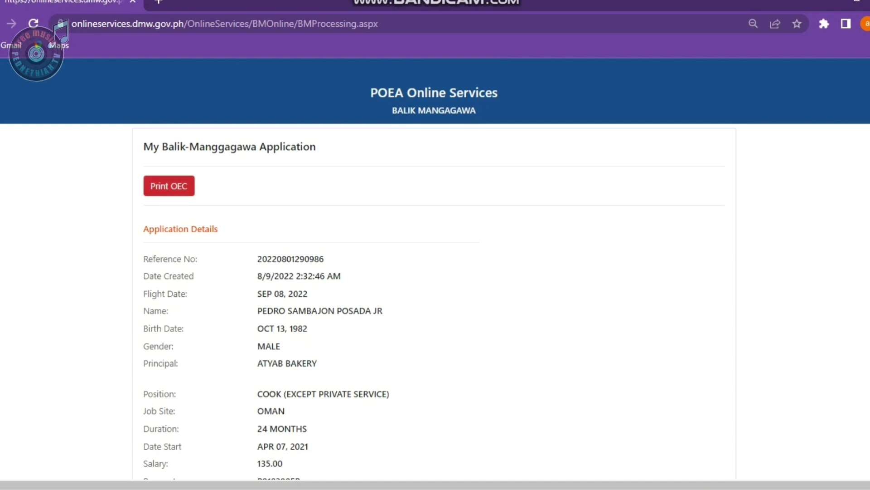
{"action": "left_click", "coordinate": [169, 186]}
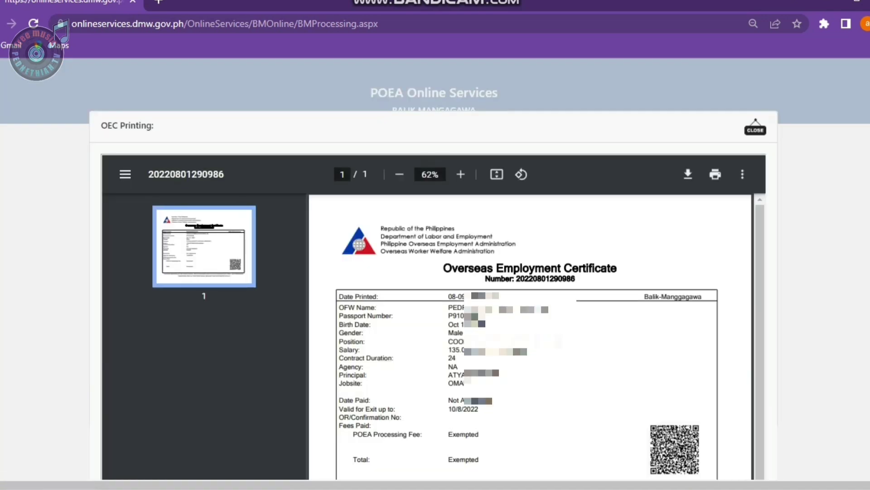
Step: Scroll through the one-page OEC in the viewer and send it to print
{"action": "scroll", "coordinate": [530, 335], "scroll_direction": "down", "scroll_amount": 1}
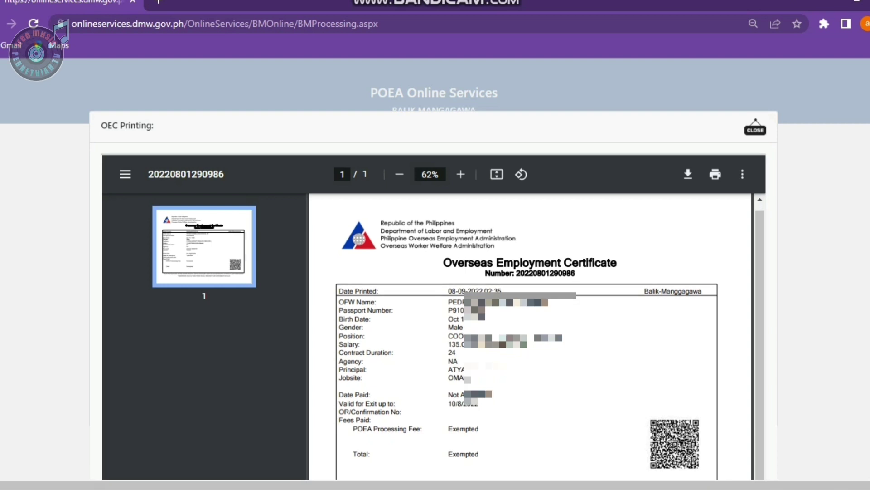
{"action": "scroll", "coordinate": [435, 91], "scroll_direction": "down", "scroll_amount": 3}
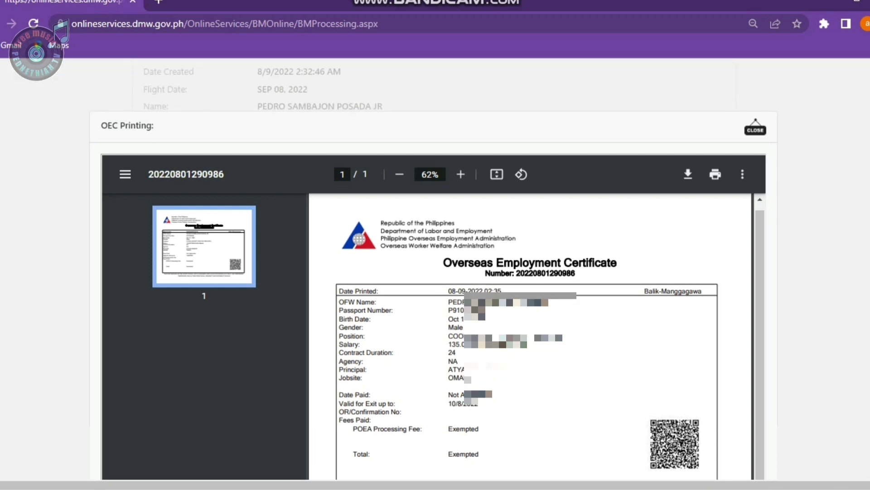
{"action": "scroll", "coordinate": [435, 86], "scroll_direction": "down", "scroll_amount": 3}
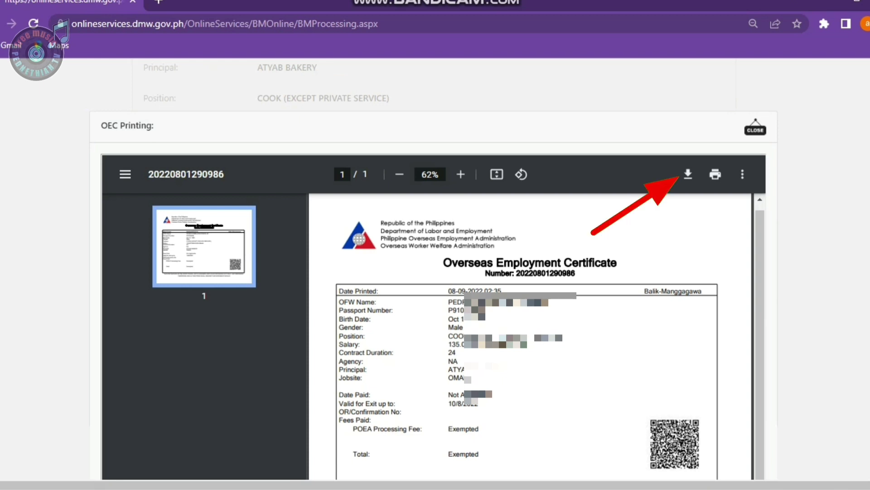
{"action": "left_click", "coordinate": [715, 174]}
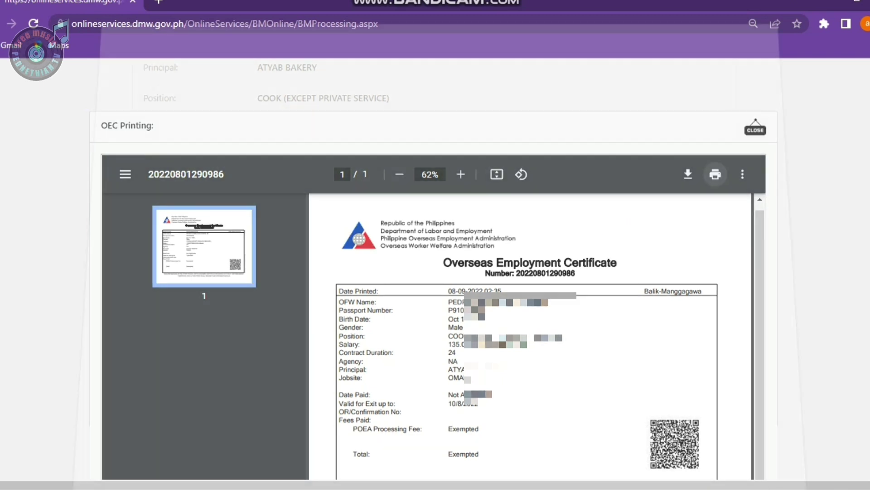